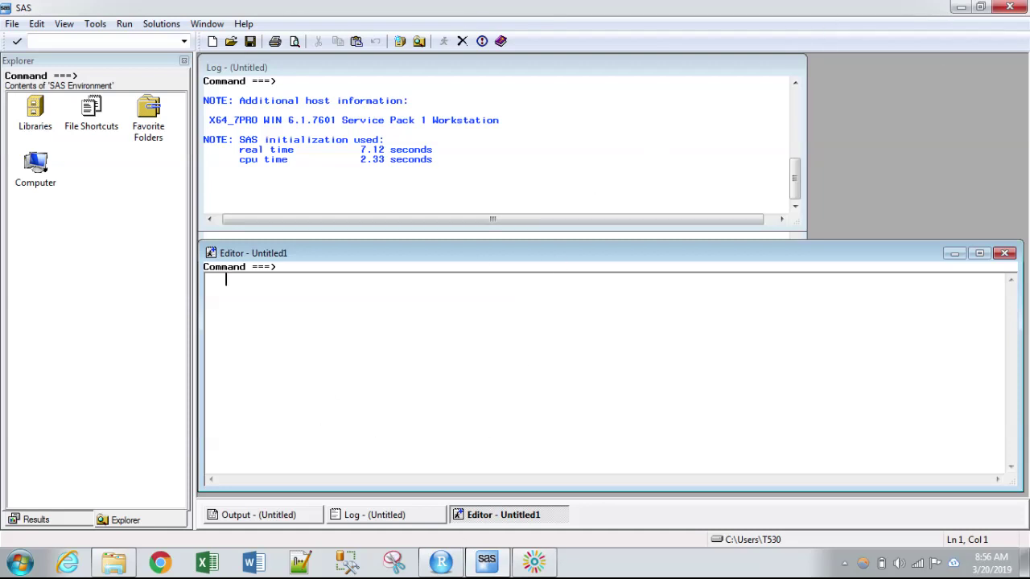
Open Active Libraries in the Explorer, look inside Bana6043, and return to the library list.
{"action": "mouse_move", "coordinate": [479, 565]}
{"action": "left_click", "coordinate": [795, 199]}
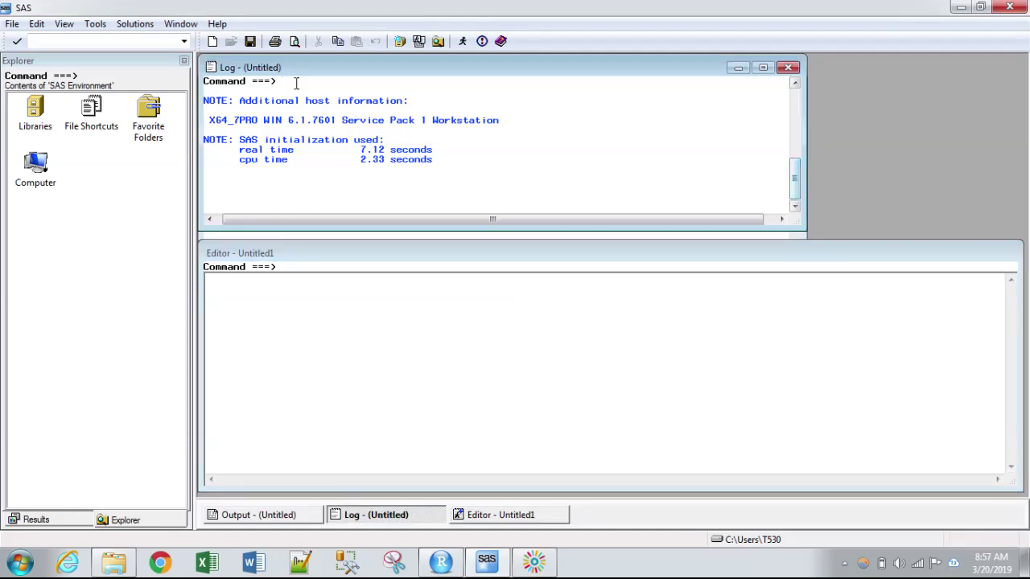
{"action": "left_click", "coordinate": [32, 115]}
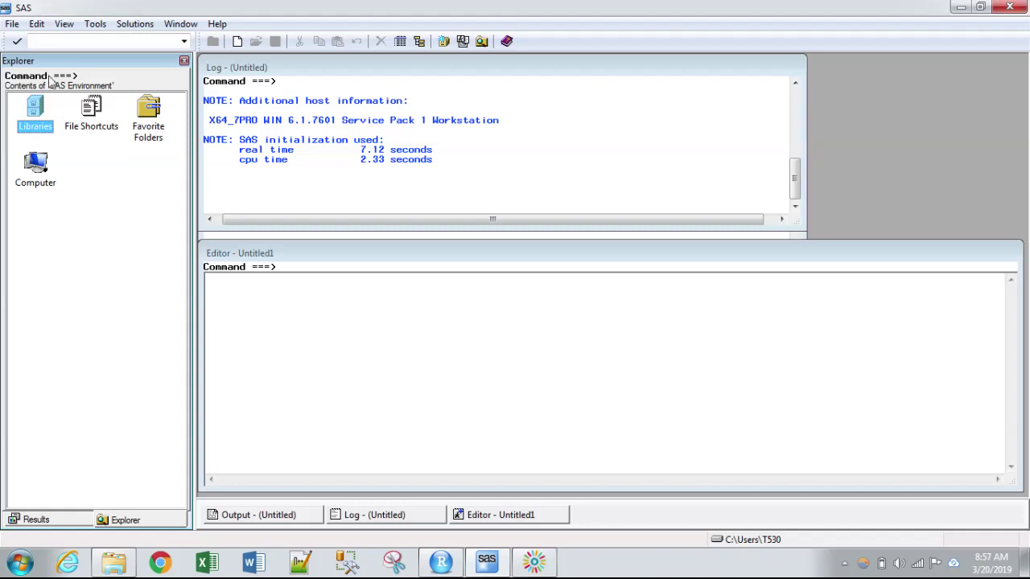
{"action": "double_click", "coordinate": [32, 111]}
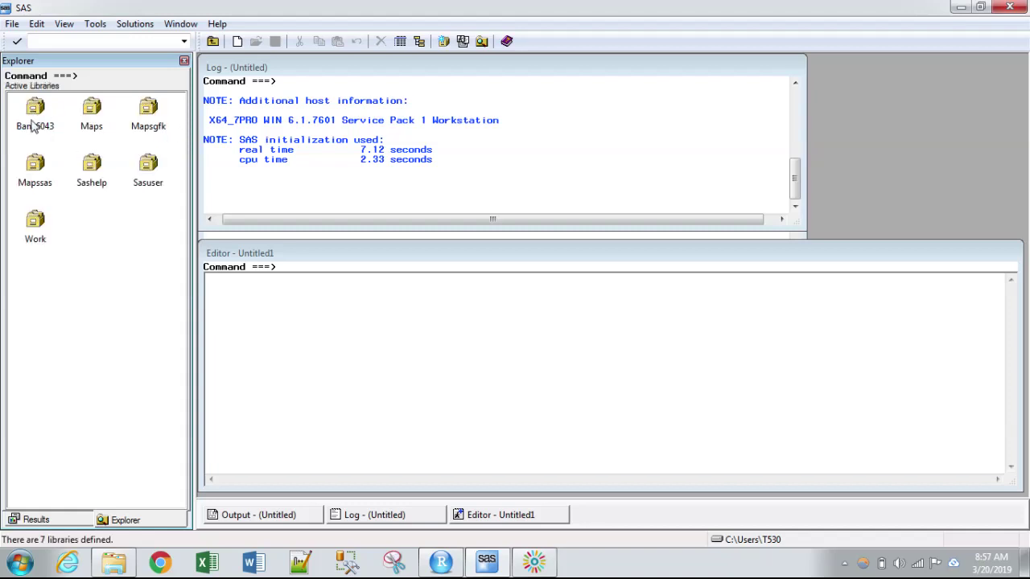
{"action": "double_click", "coordinate": [35, 110]}
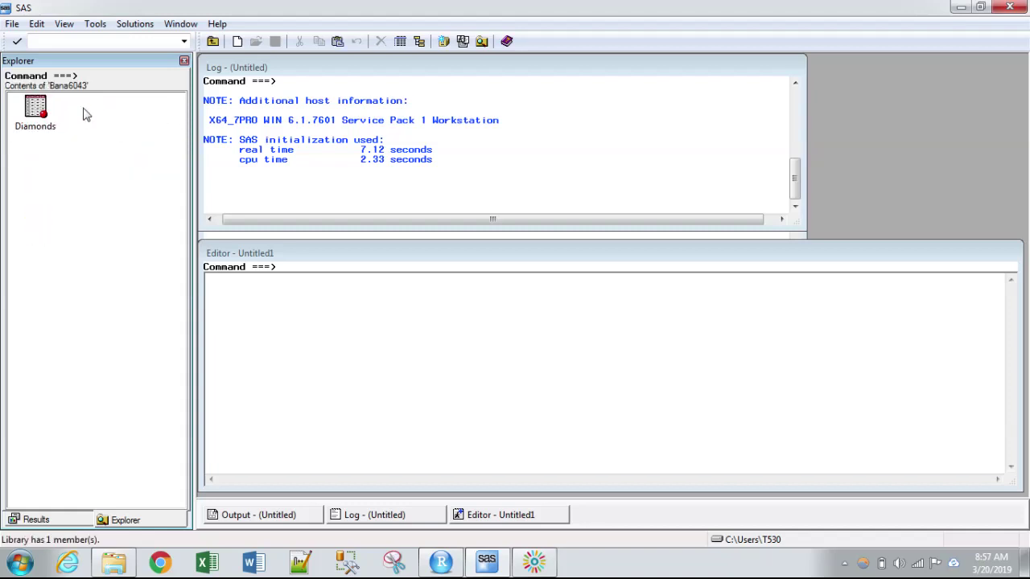
{"action": "left_click", "coordinate": [213, 42]}
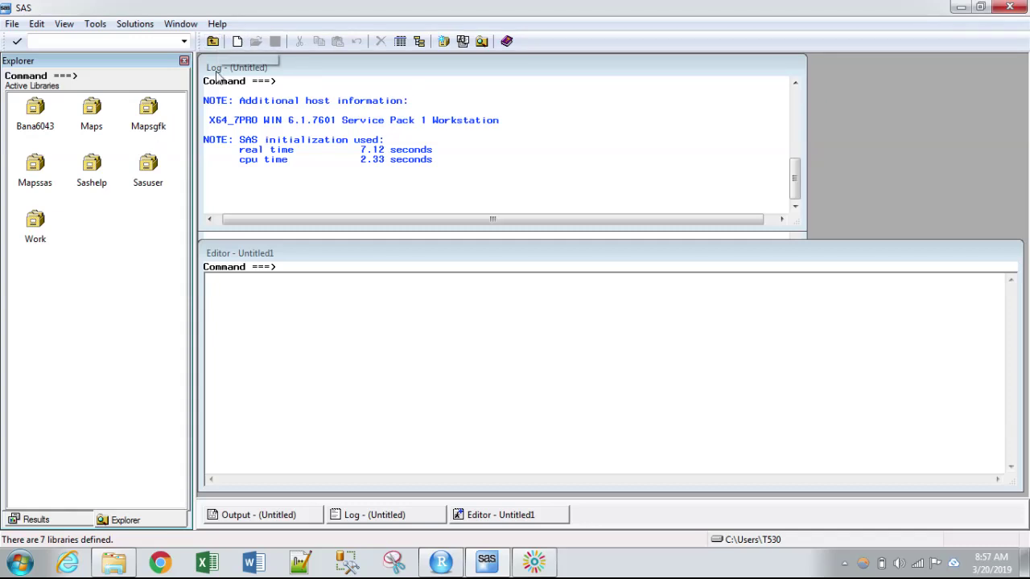
Start a new library from the library list's context menu, then cancel it.
{"action": "right_click", "coordinate": [112, 236]}
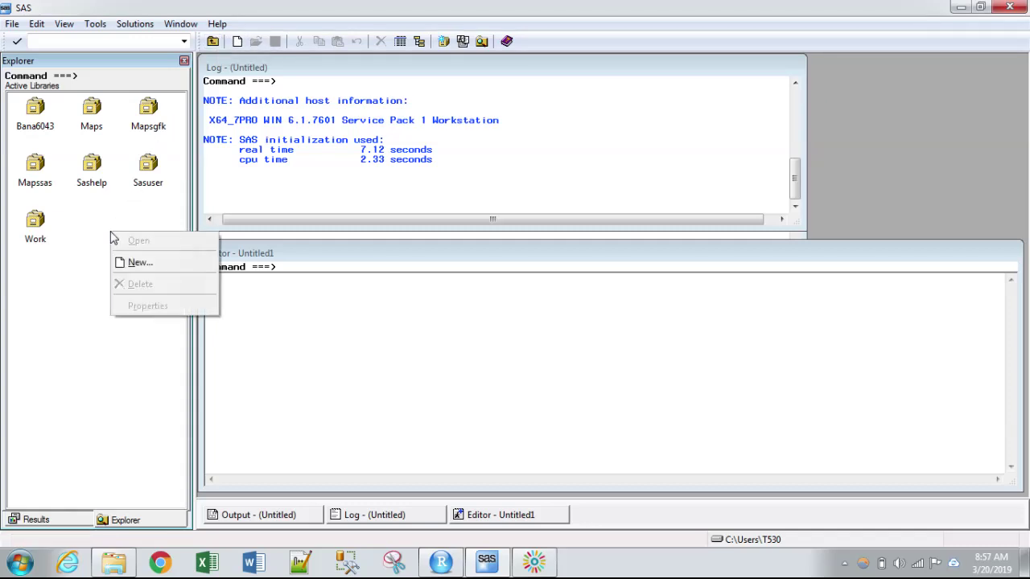
{"action": "left_click", "coordinate": [135, 266]}
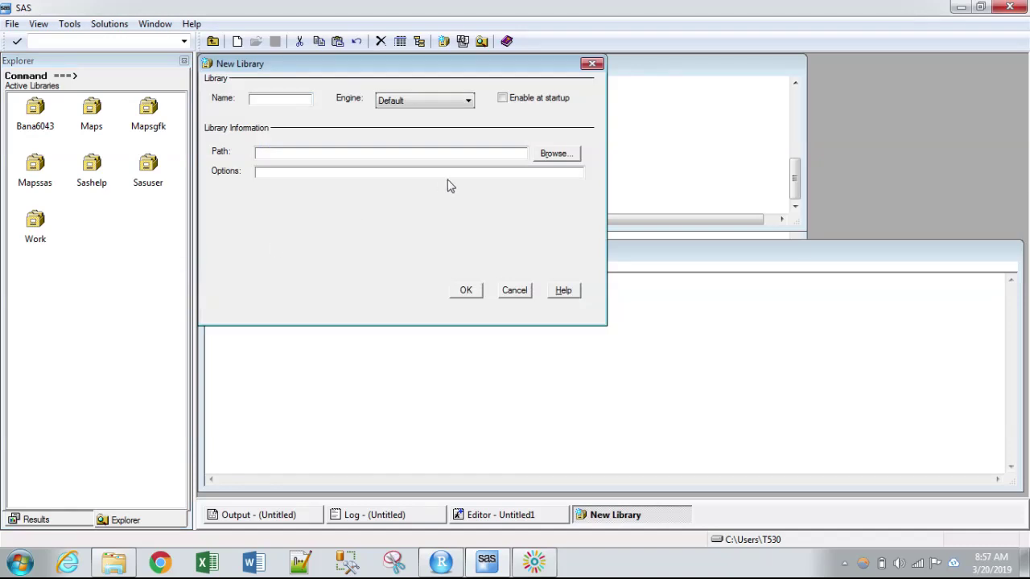
{"action": "left_click", "coordinate": [592, 65]}
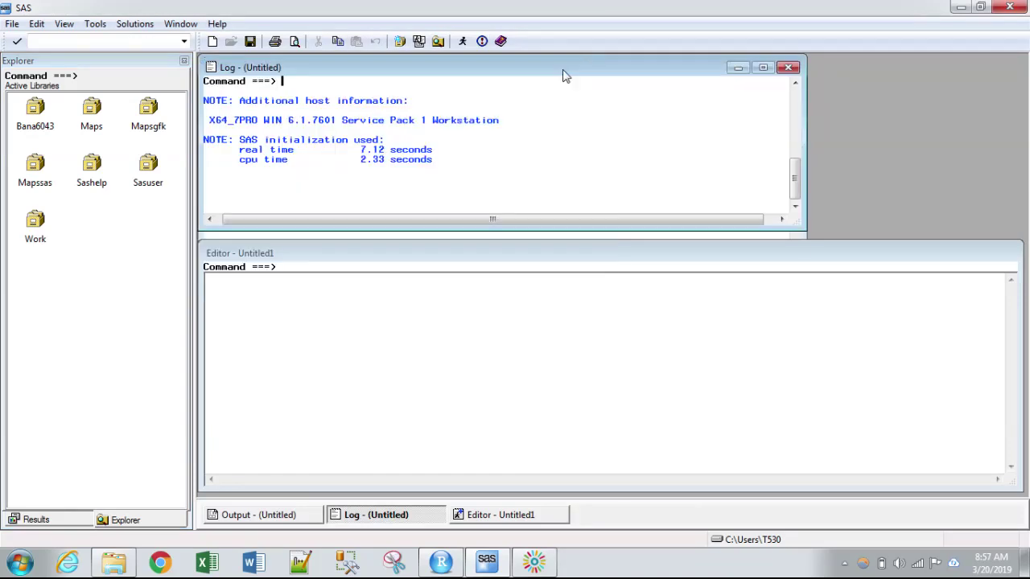
Open a New Library dialog, name it SPR19, and check Enable at startup.
{"action": "left_click", "coordinate": [400, 41]}
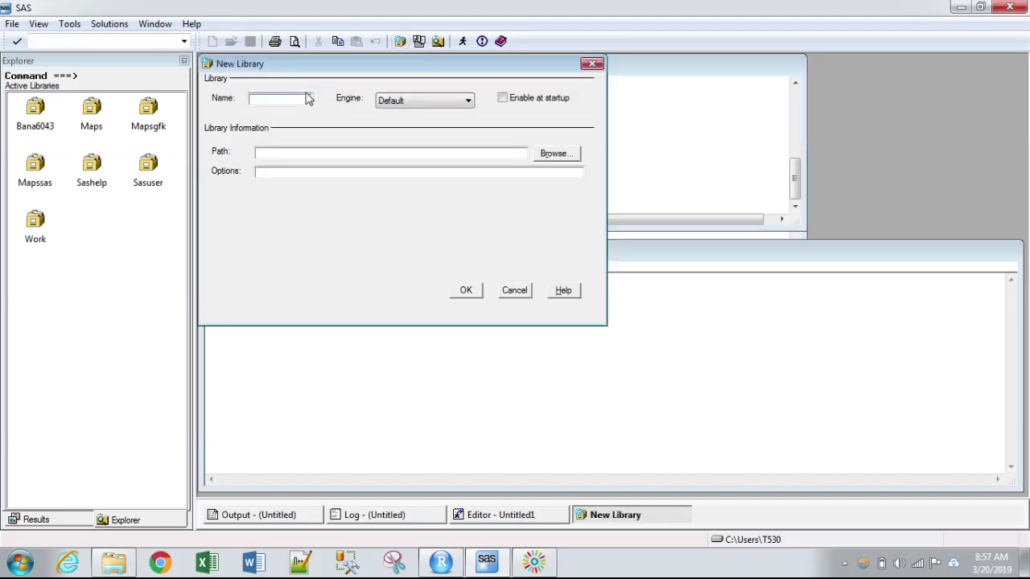
{"action": "type", "text": "SPR1"}
{"action": "key", "text": "BackSpace"}
{"action": "key", "text": "BackSpace"}
{"action": "key", "text": "BackSpace"}
{"action": "key", "text": "BackSpace"}
{"action": "key", "text": "BackSpace"}
{"action": "key", "text": "BackSpace"}
{"action": "key", "text": "BackSpace"}
{"action": "key", "text": "BackSpace"}
{"action": "key", "text": "BackSpace"}
{"action": "key", "text": "BackSpace"}
{"action": "key", "text": "BackSpace"}
{"action": "type", "text": "12"}
{"action": "type", "text": "s"}
{"action": "key", "text": "BackSpace"}
{"action": "key", "text": "BackSpace"}
{"action": "key", "text": "BackSpace"}
{"action": "type", "text": "SPR19"}
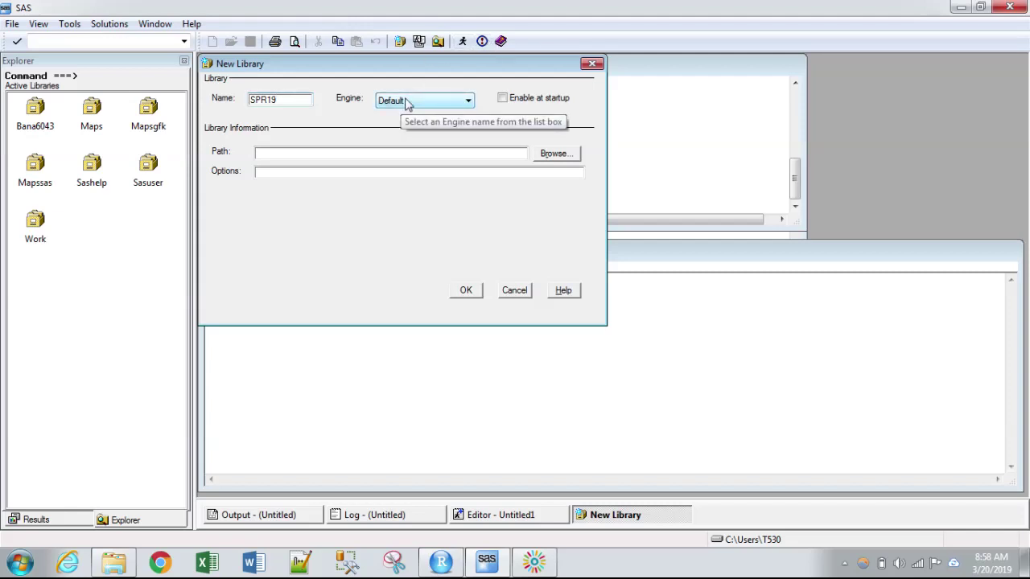
{"action": "left_click", "coordinate": [502, 98]}
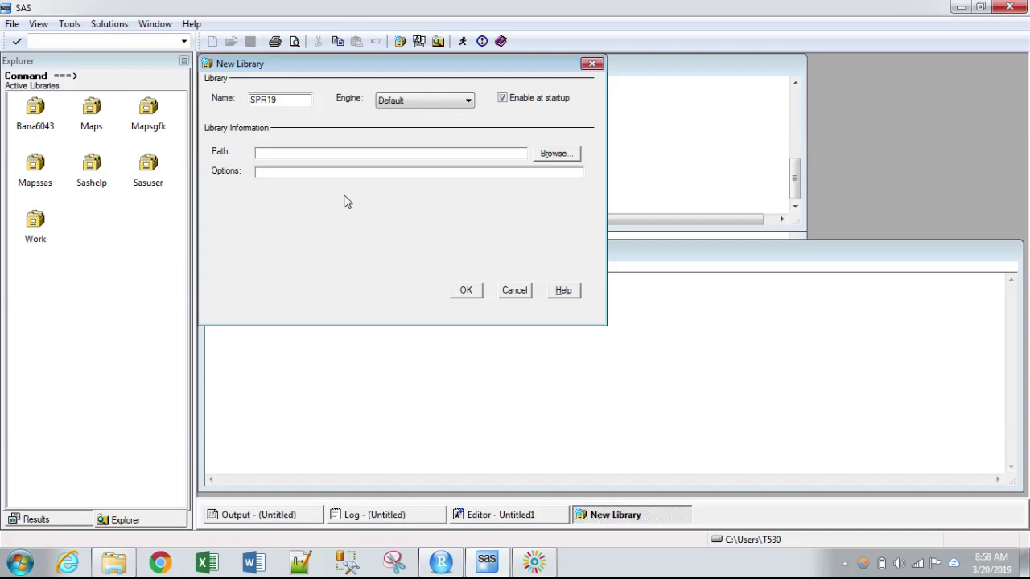
Set the new library's path to the Desktop's sas-data folder.
{"action": "left_click", "coordinate": [554, 154]}
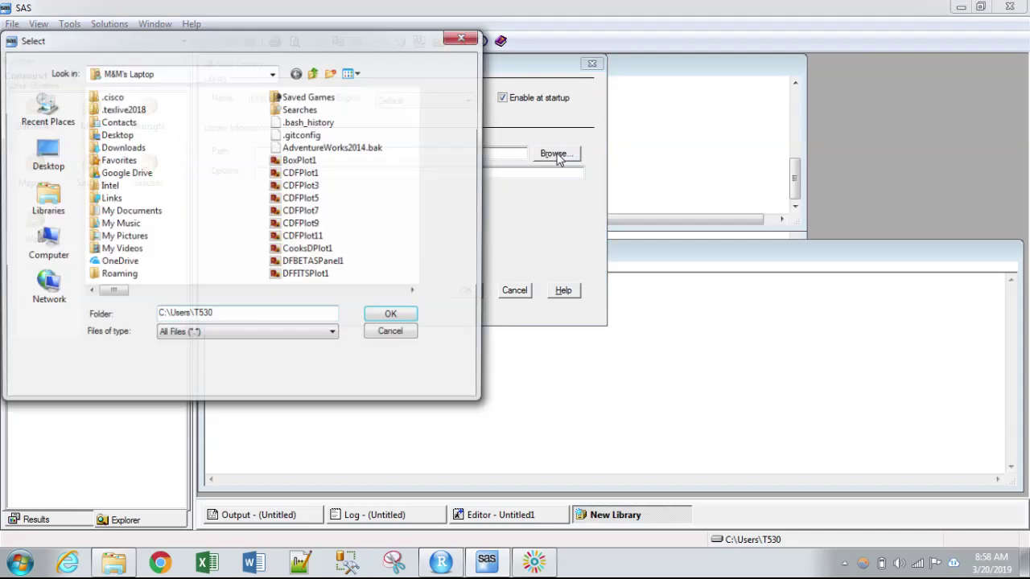
{"action": "left_click_drag", "start_coordinate": [305, 61], "coordinate": [673, 133]}
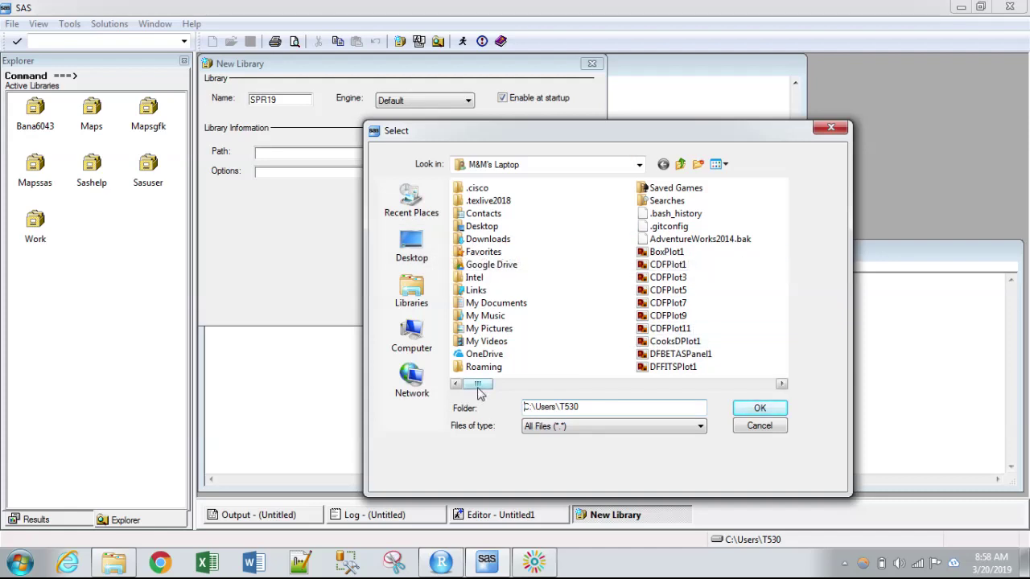
{"action": "double_click", "coordinate": [482, 227]}
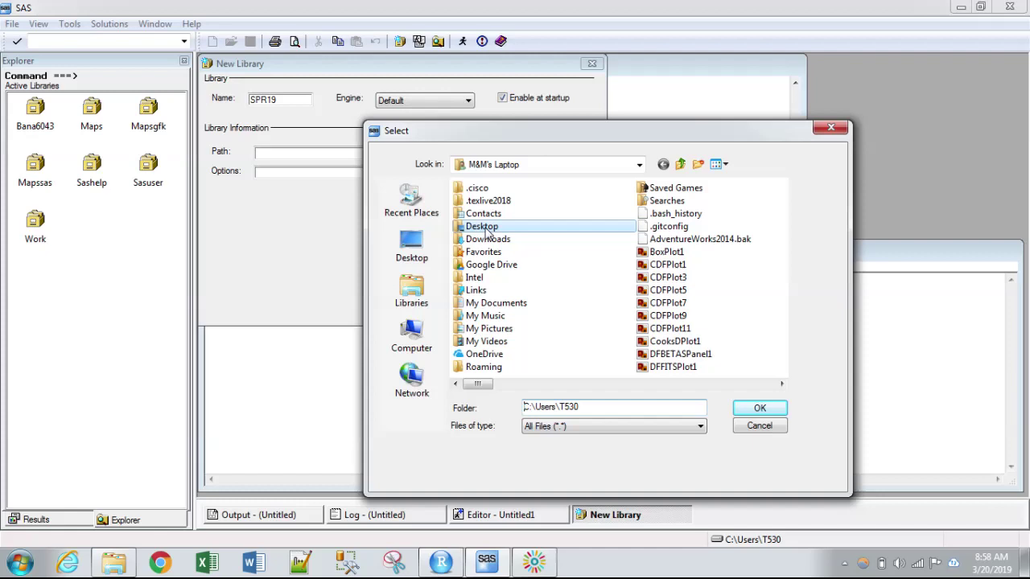
{"action": "left_click_drag", "start_coordinate": [779, 231], "coordinate": [788, 345]}
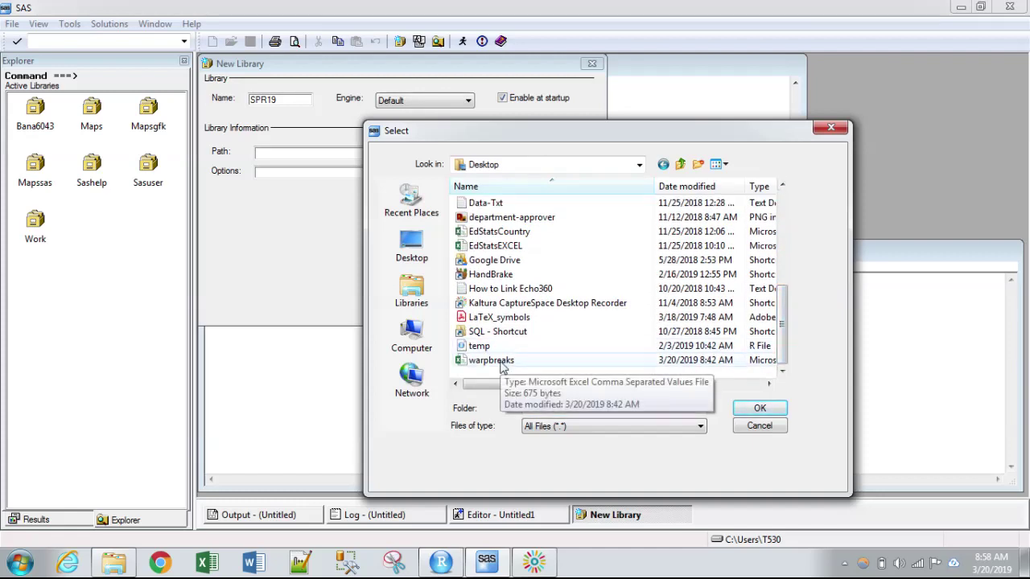
{"action": "left_click_drag", "start_coordinate": [784, 319], "coordinate": [782, 227]}
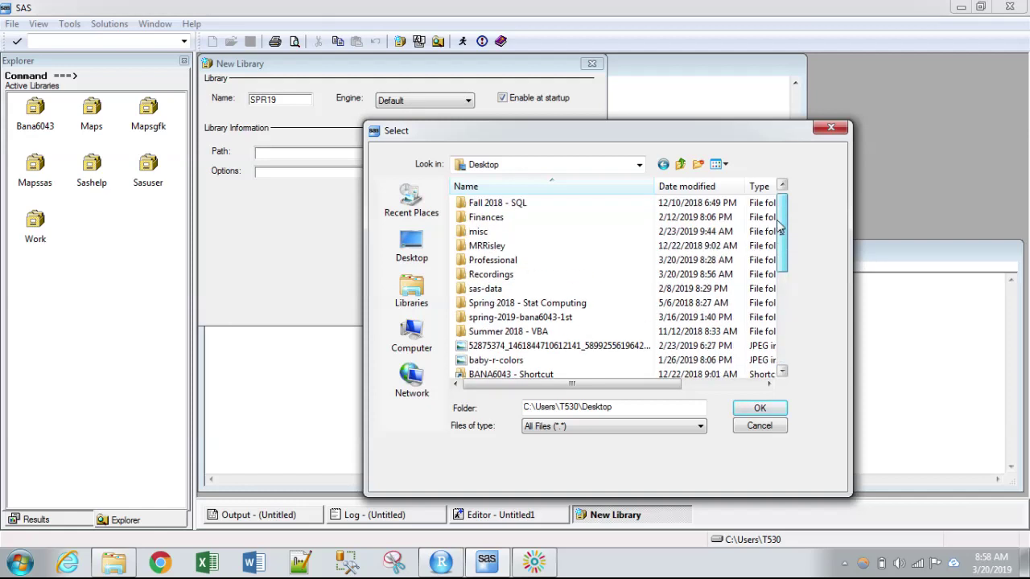
{"action": "double_click", "coordinate": [523, 288]}
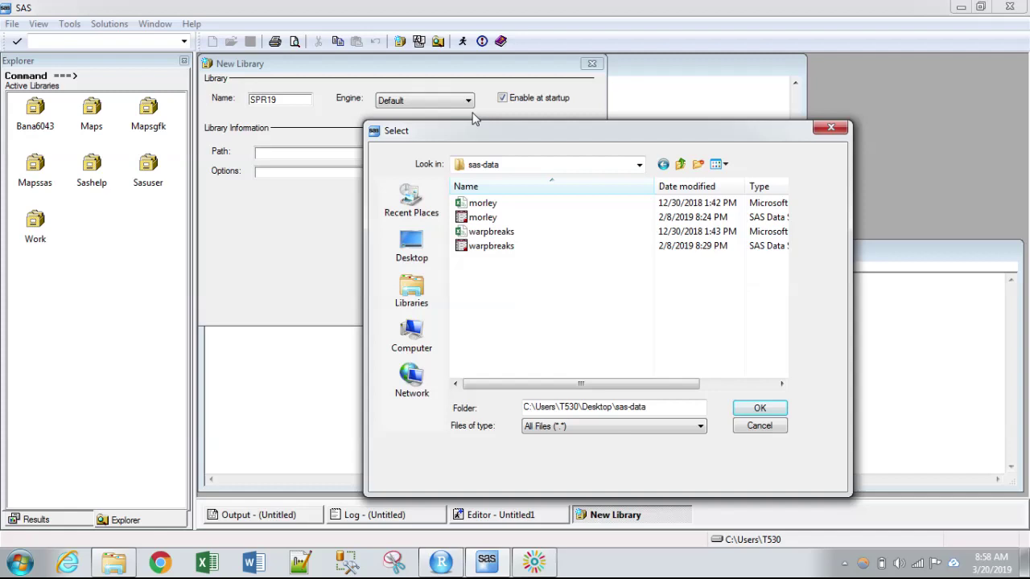
{"action": "left_click_drag", "start_coordinate": [472, 134], "coordinate": [397, 118]}
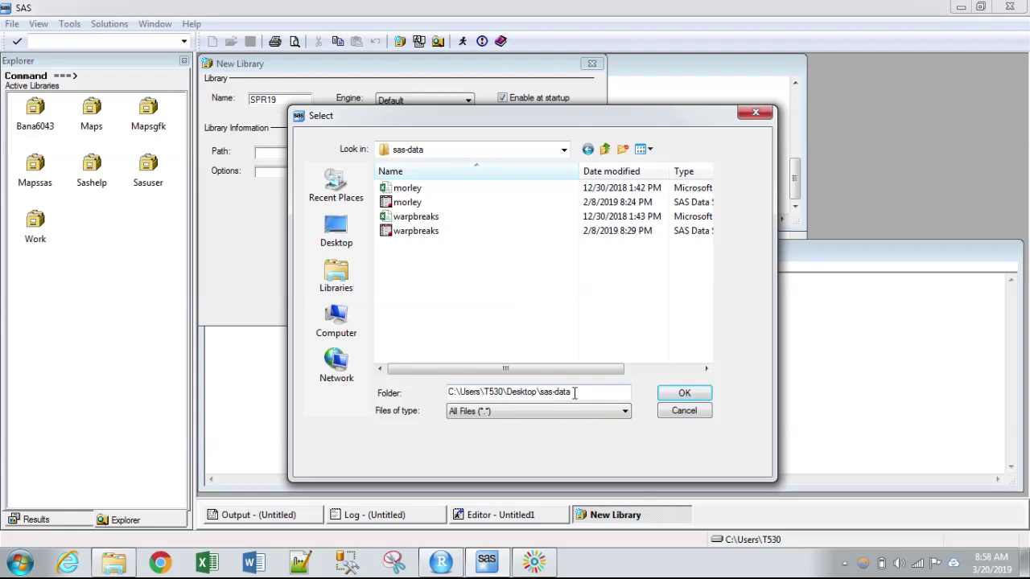
{"action": "left_click", "coordinate": [685, 393]}
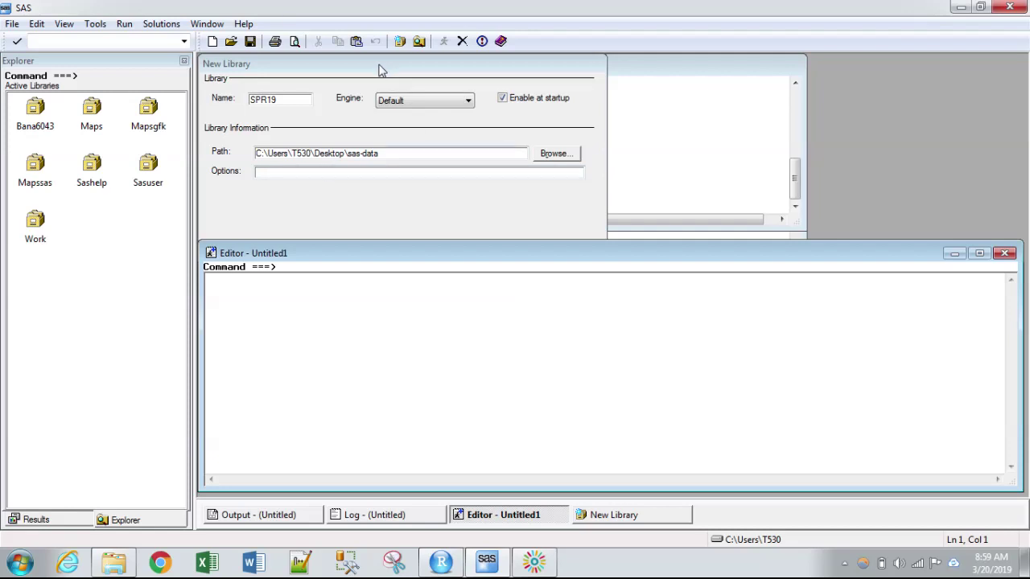
Create the SPR19 library and open it to see Morley and Warpbreaks.
{"action": "left_click_drag", "start_coordinate": [392, 72], "coordinate": [523, 149]}
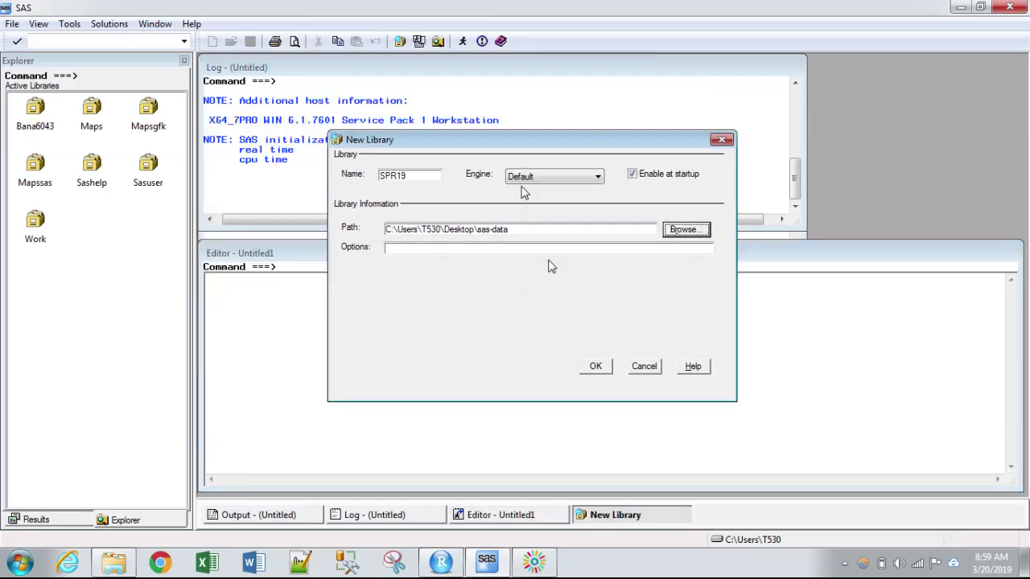
{"action": "left_click", "coordinate": [594, 367]}
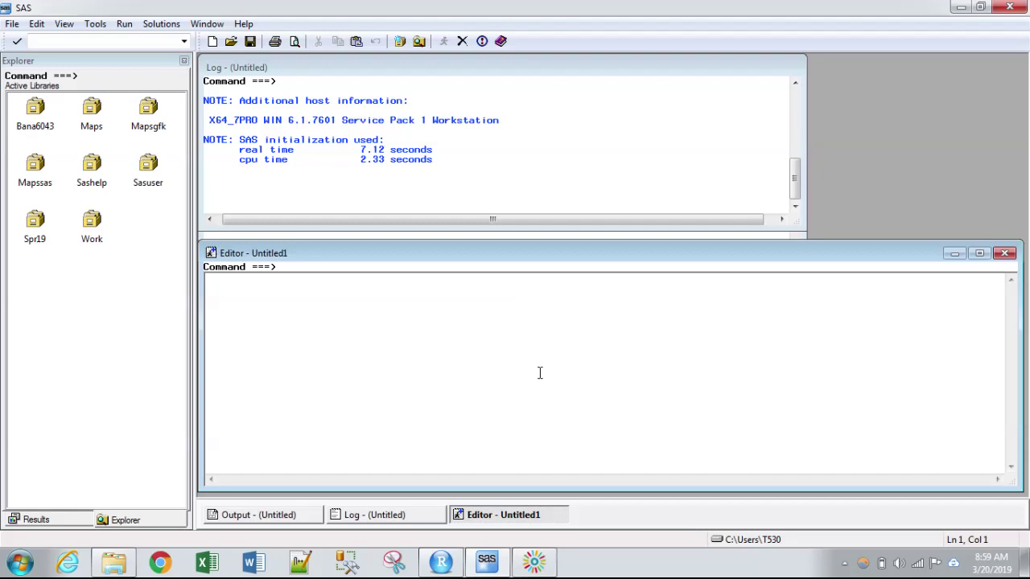
{"action": "double_click", "coordinate": [35, 221]}
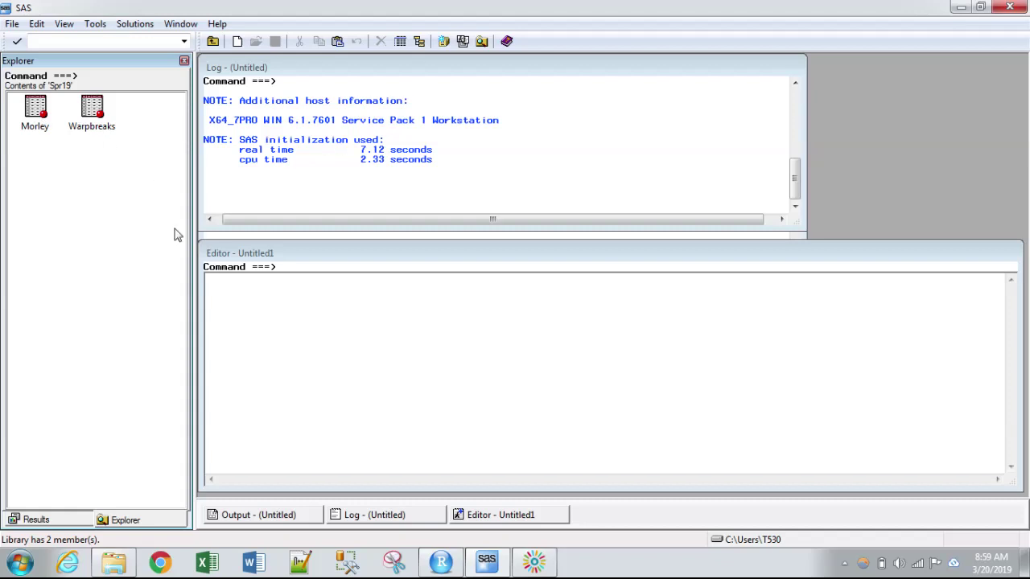
In Windows Explorer, open Desktop > sas-data and widen the Type column to read full type names.
{"action": "left_click", "coordinate": [116, 570]}
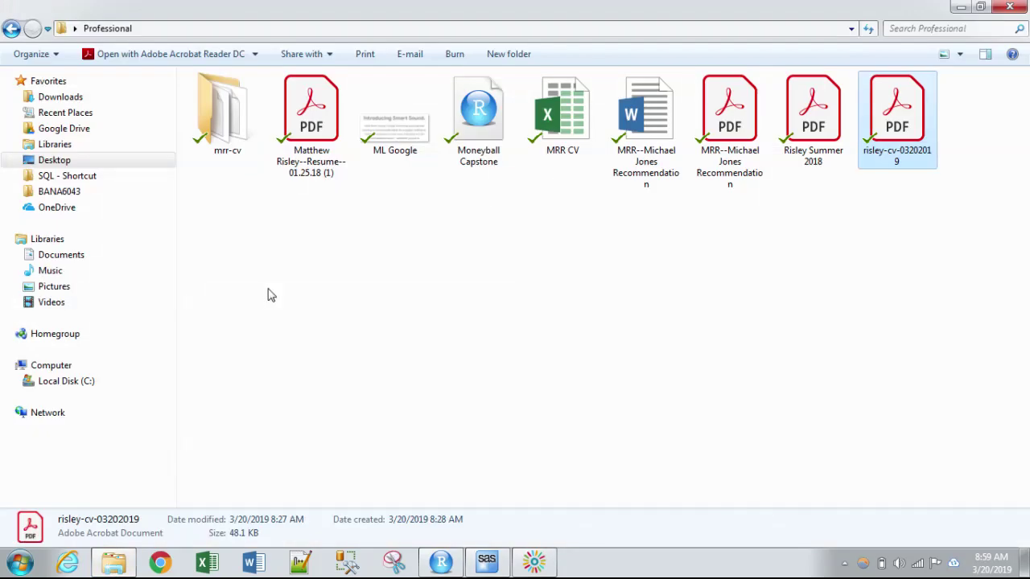
{"action": "left_click", "coordinate": [64, 159]}
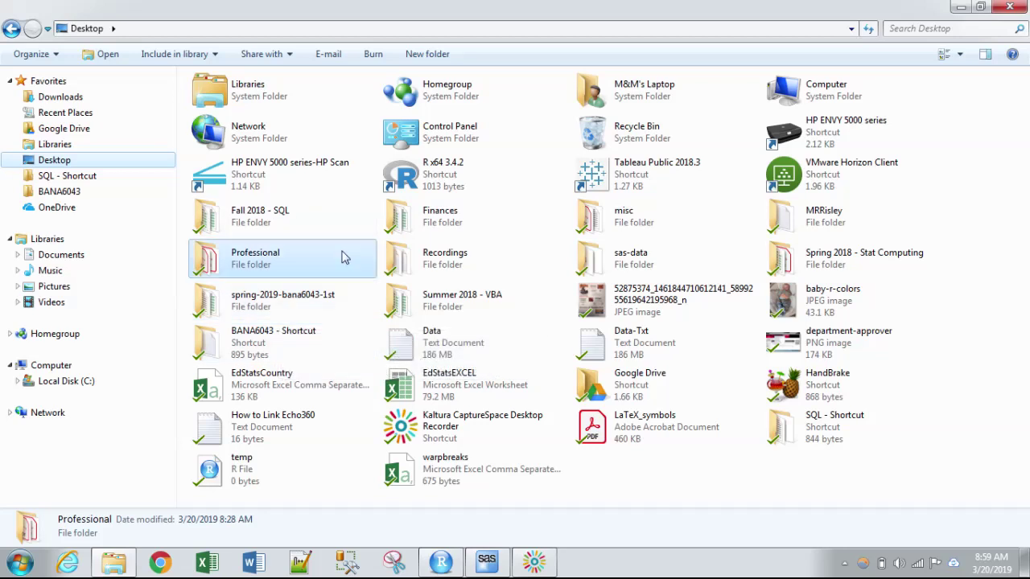
{"action": "left_click", "coordinate": [643, 271]}
{"action": "double_click", "coordinate": [642, 270]}
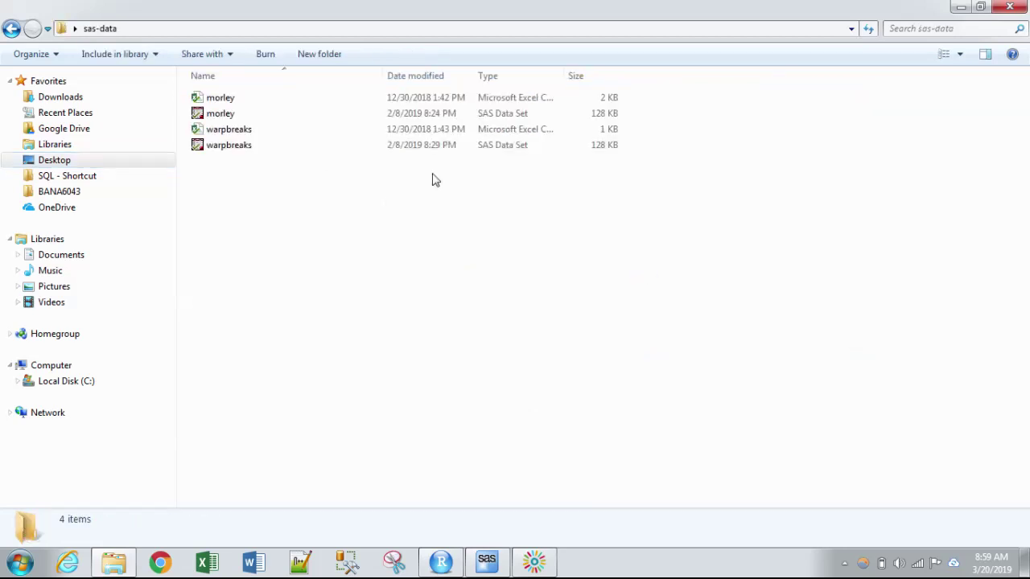
{"action": "left_click", "coordinate": [242, 115]}
{"action": "left_click", "coordinate": [245, 145]}
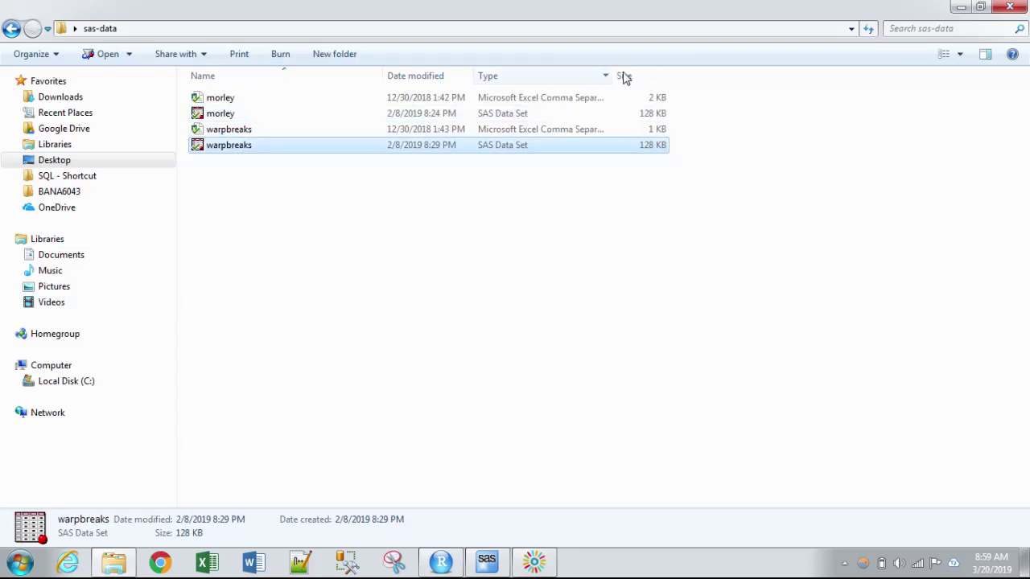
{"action": "left_click_drag", "start_coordinate": [622, 74], "coordinate": [657, 73]}
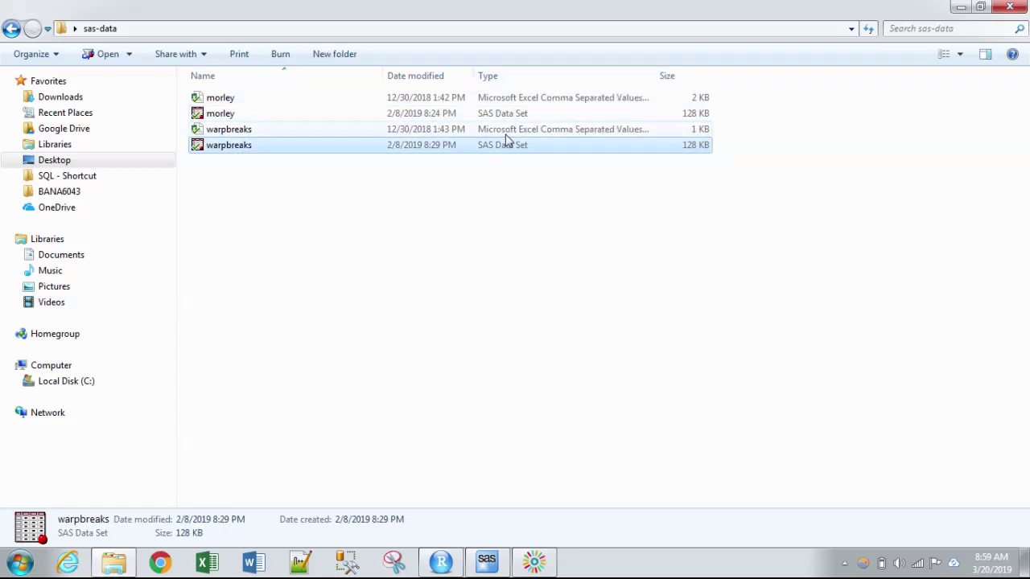
{"action": "right_click", "coordinate": [228, 146]}
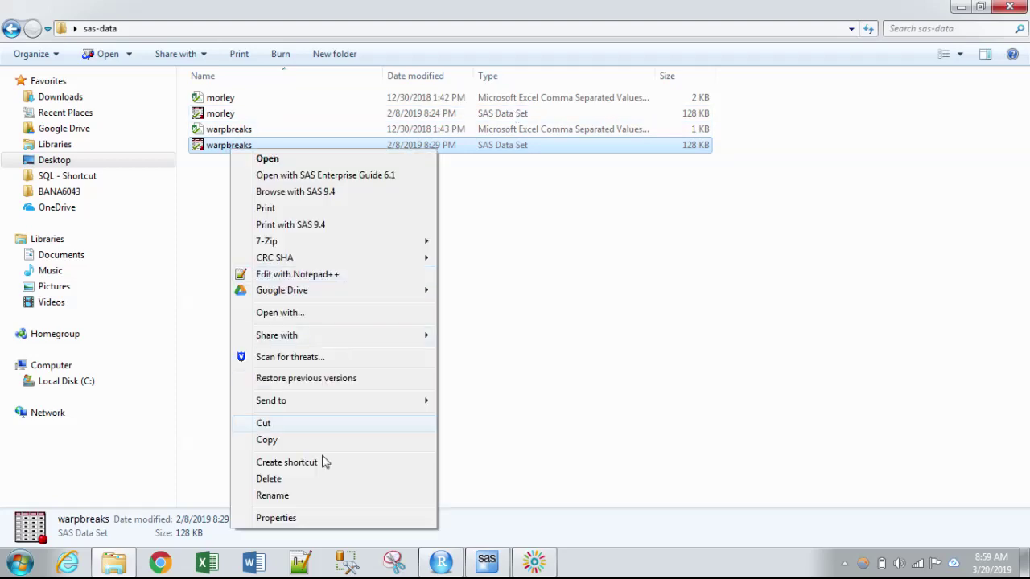
{"action": "left_click", "coordinate": [276, 519]}
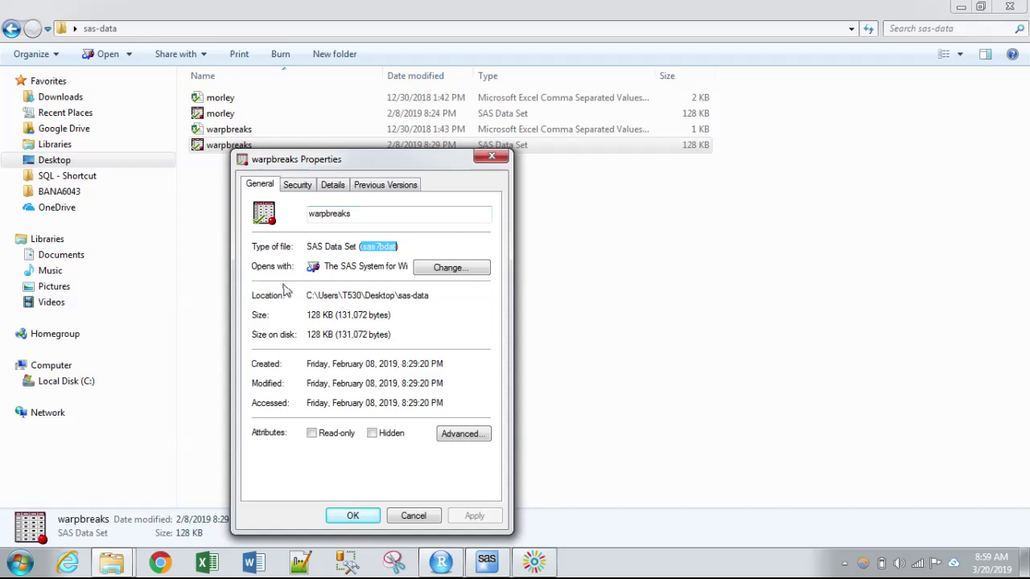
{"action": "left_click_drag", "start_coordinate": [361, 164], "coordinate": [290, 224]}
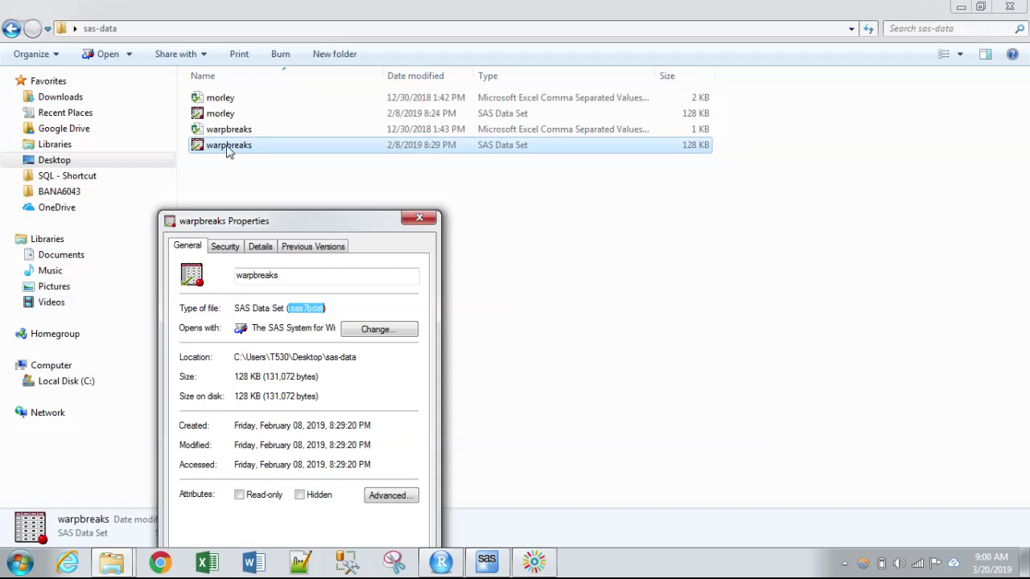
{"action": "left_click", "coordinate": [427, 222]}
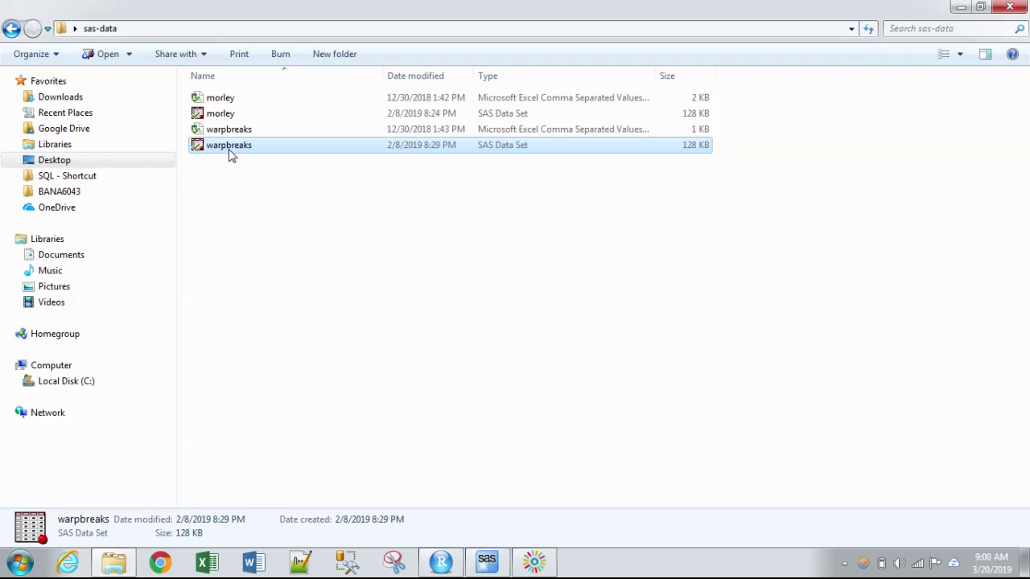
Delete the Warpbreaks data set from Spr19 in SAS, then bring back the sas-data folder window.
{"action": "left_click", "coordinate": [961, 7]}
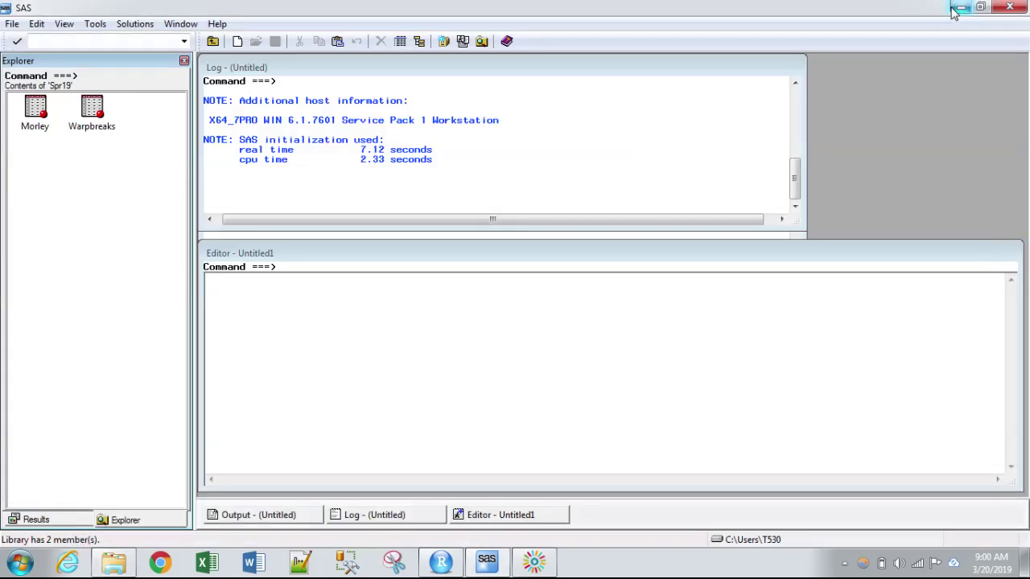
{"action": "left_click", "coordinate": [106, 116]}
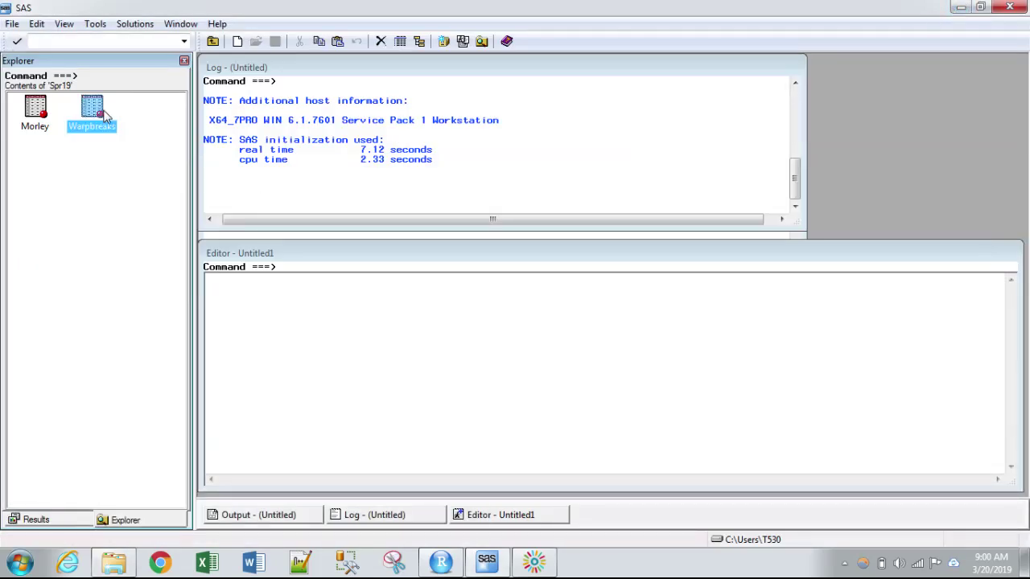
{"action": "right_click", "coordinate": [105, 116]}
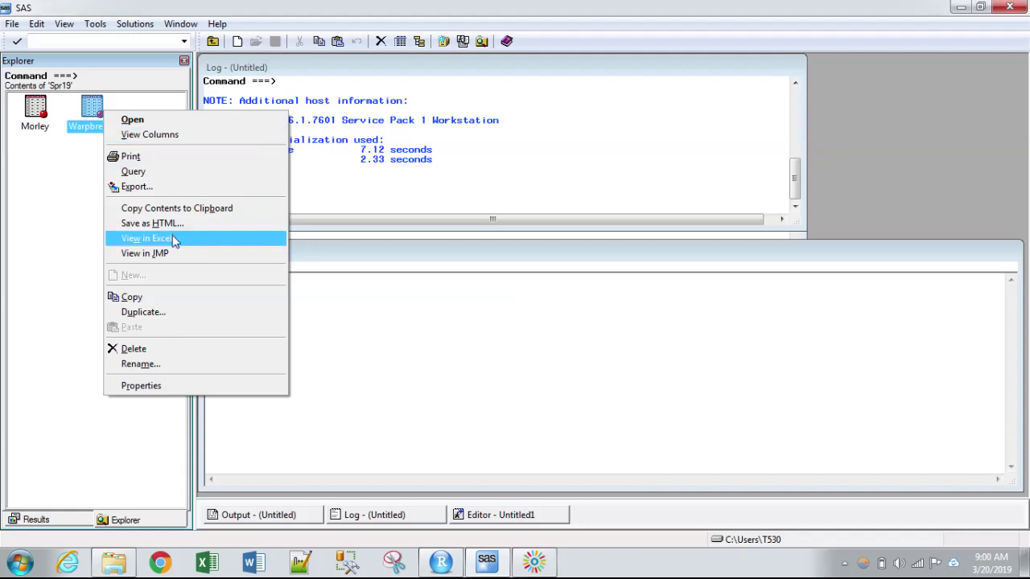
{"action": "left_click", "coordinate": [157, 355]}
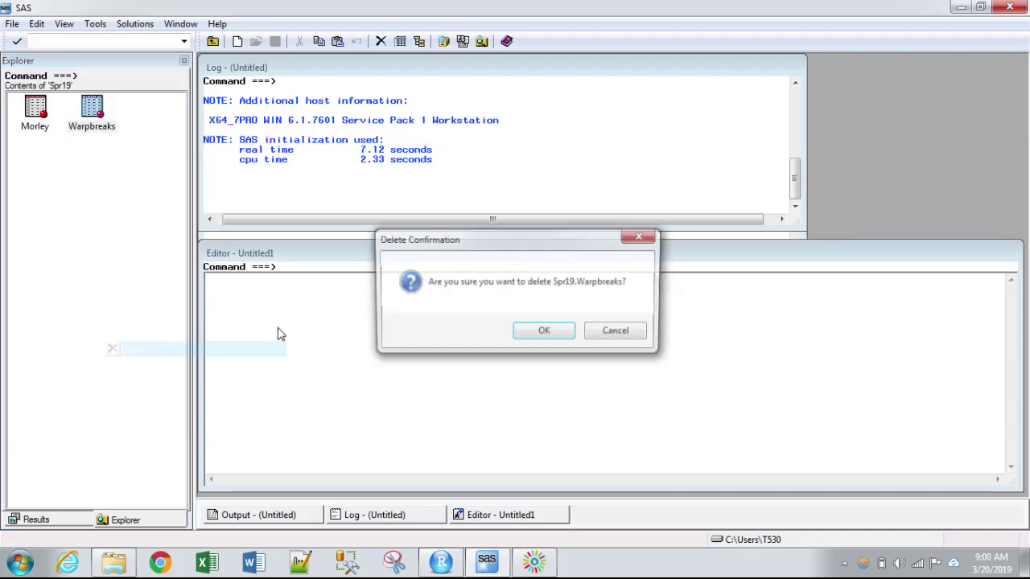
{"action": "left_click", "coordinate": [537, 330]}
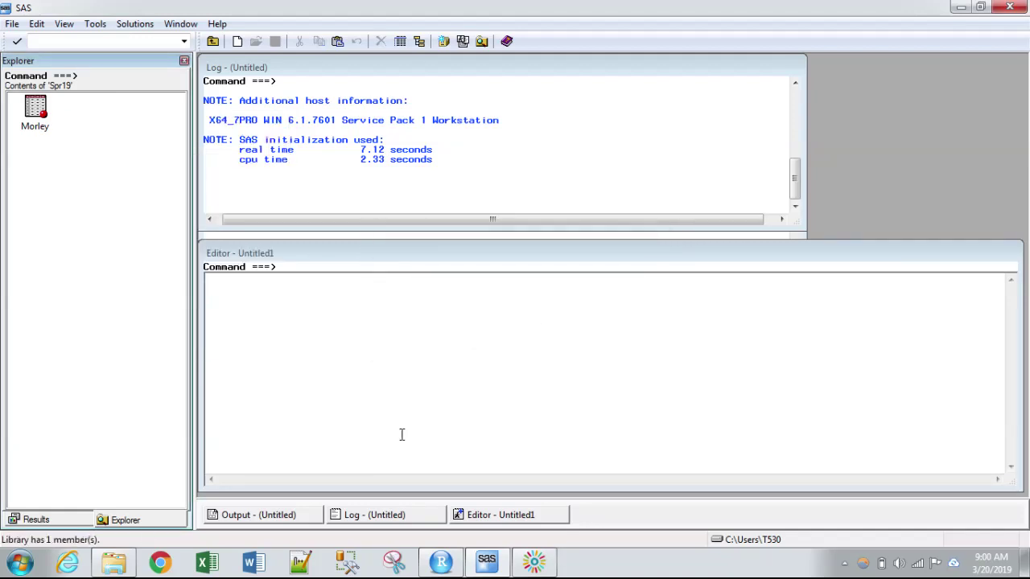
{"action": "left_click", "coordinate": [125, 568]}
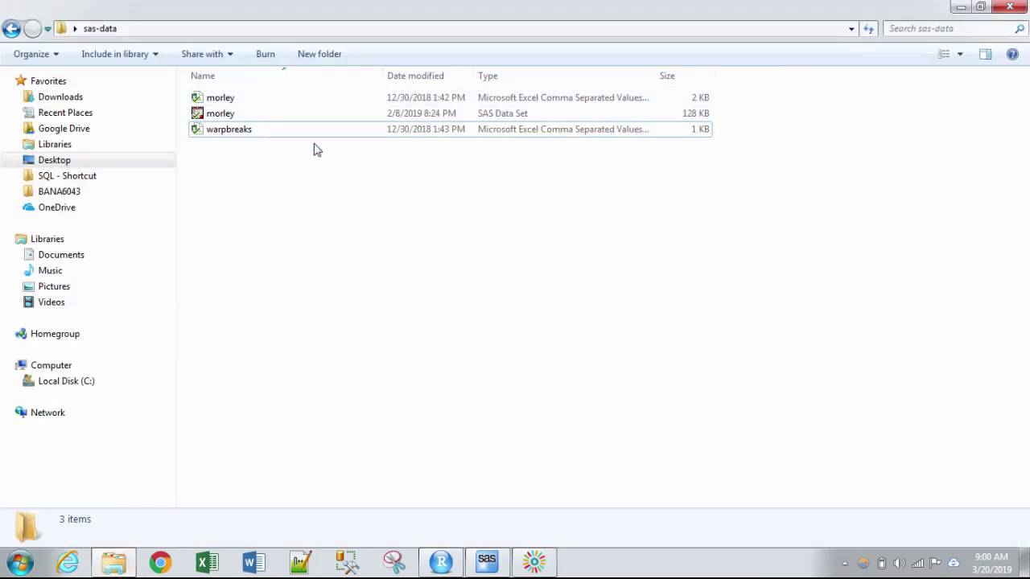
Return to SAS, where Spr19 now holds only Morley.
{"action": "left_click", "coordinate": [486, 562]}
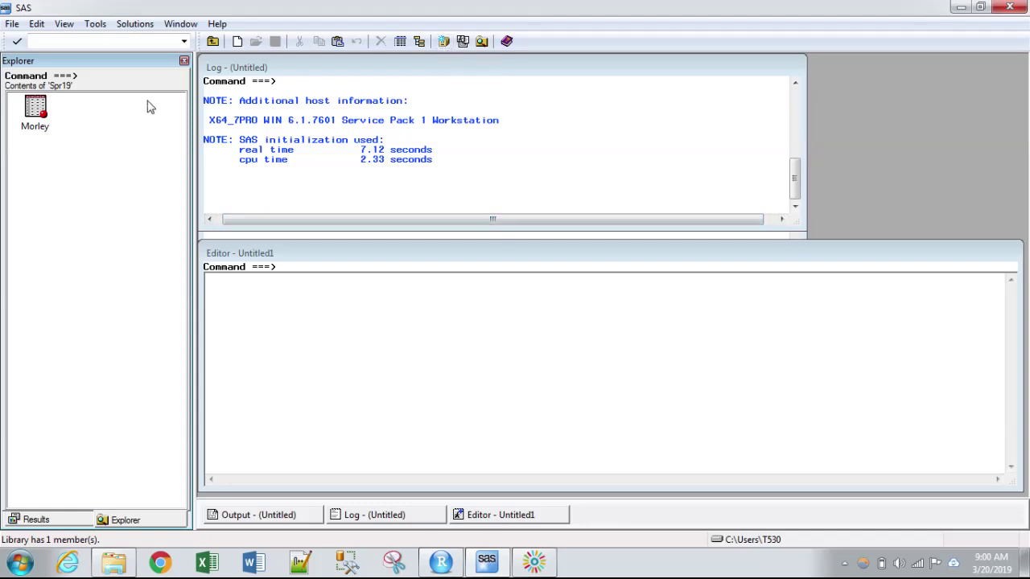
{"action": "right_click", "coordinate": [84, 166]}
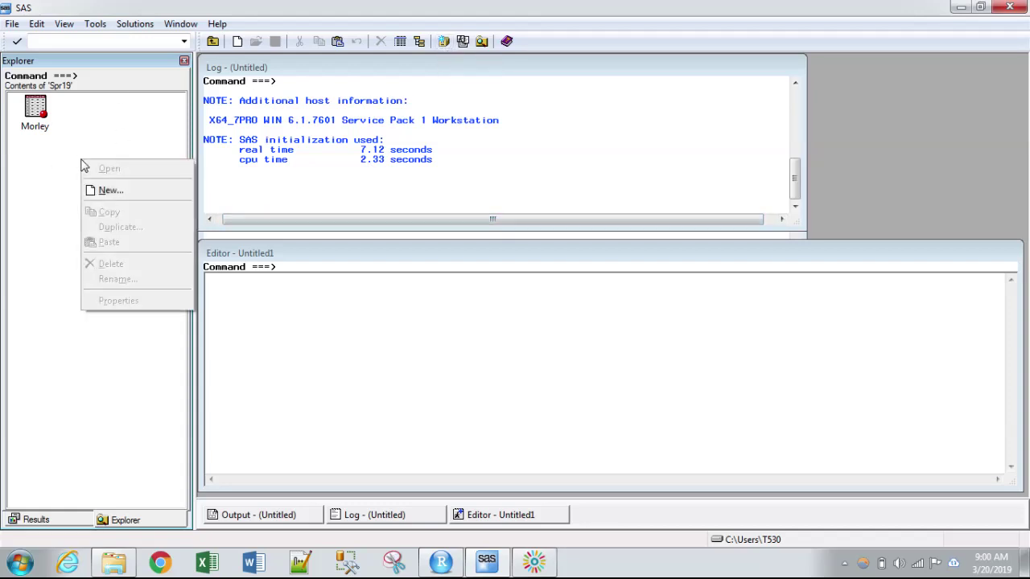
{"action": "left_click", "coordinate": [112, 191]}
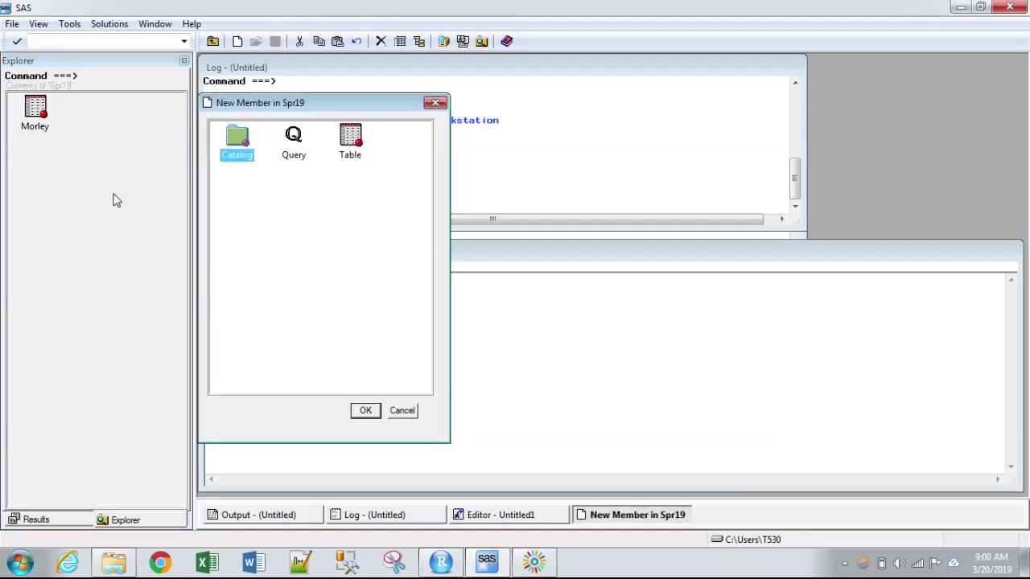
{"action": "left_click", "coordinate": [351, 144]}
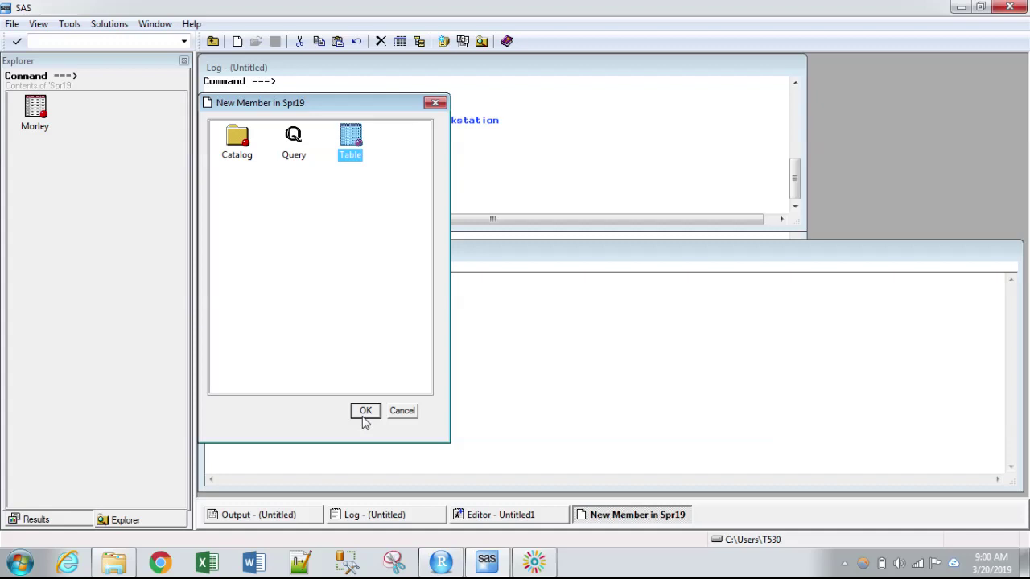
{"action": "left_click", "coordinate": [364, 412]}
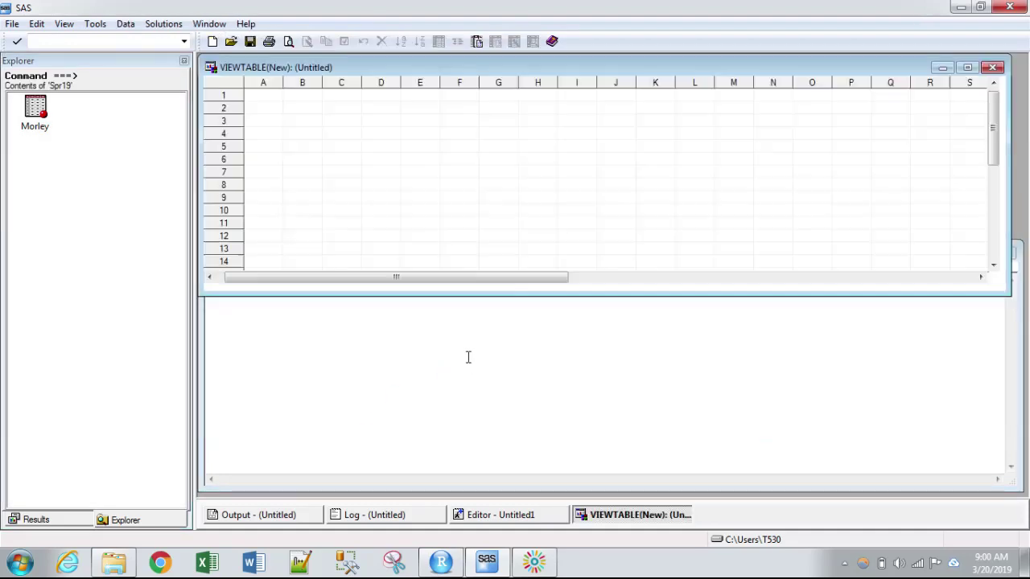
{"action": "left_click", "coordinate": [995, 67]}
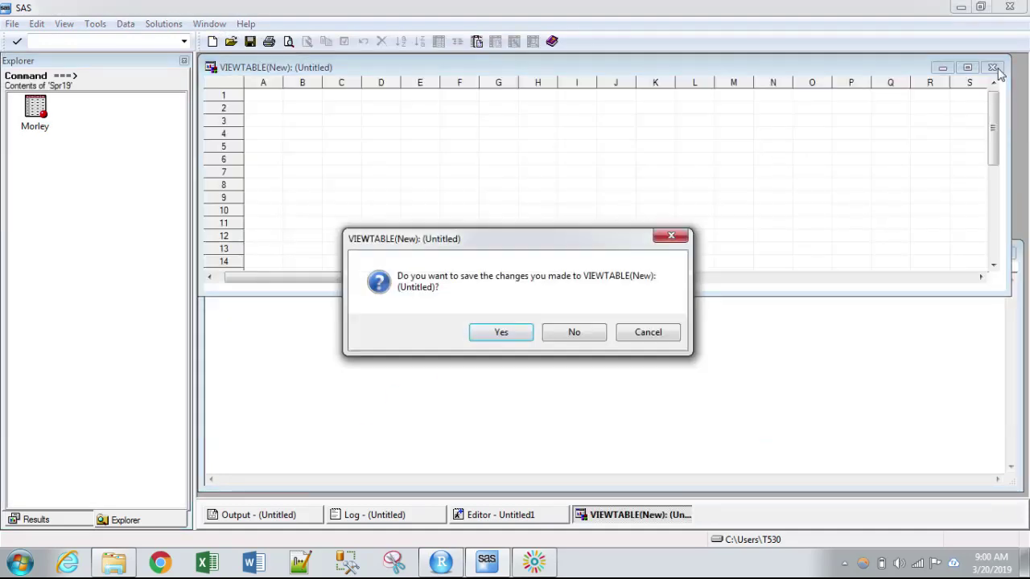
{"action": "left_click", "coordinate": [579, 336]}
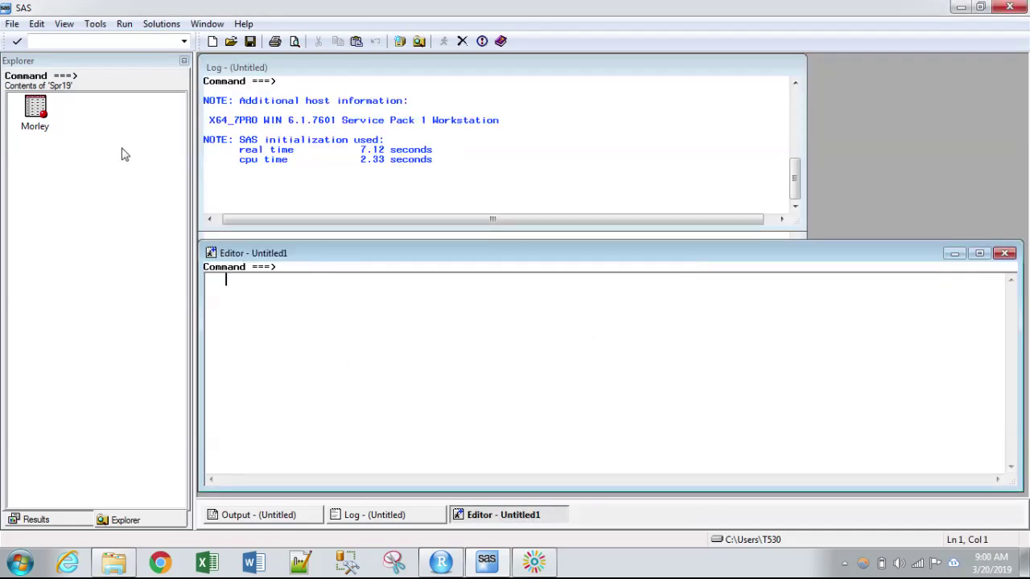
Launch the Import Wizard via File > Import Data, move it aside, and switch to the sas-data folder.
{"action": "left_click", "coordinate": [14, 24]}
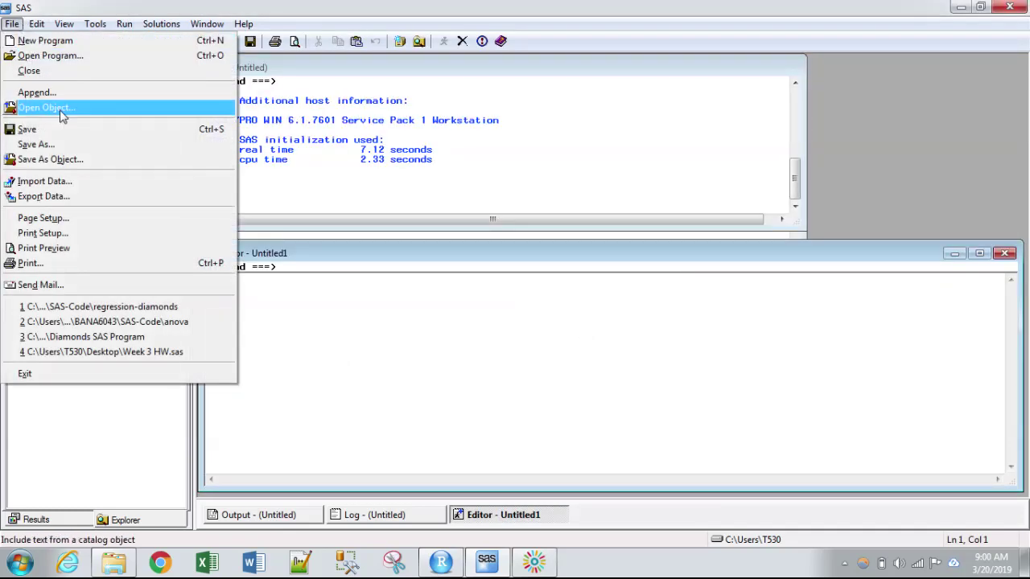
{"action": "left_click", "coordinate": [77, 185]}
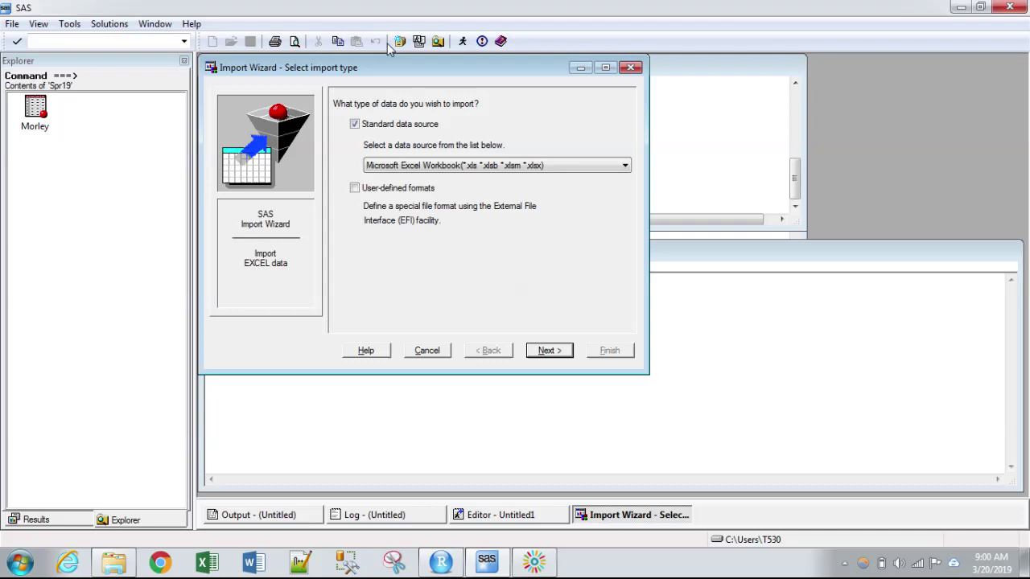
{"action": "left_click_drag", "start_coordinate": [406, 74], "coordinate": [495, 167]}
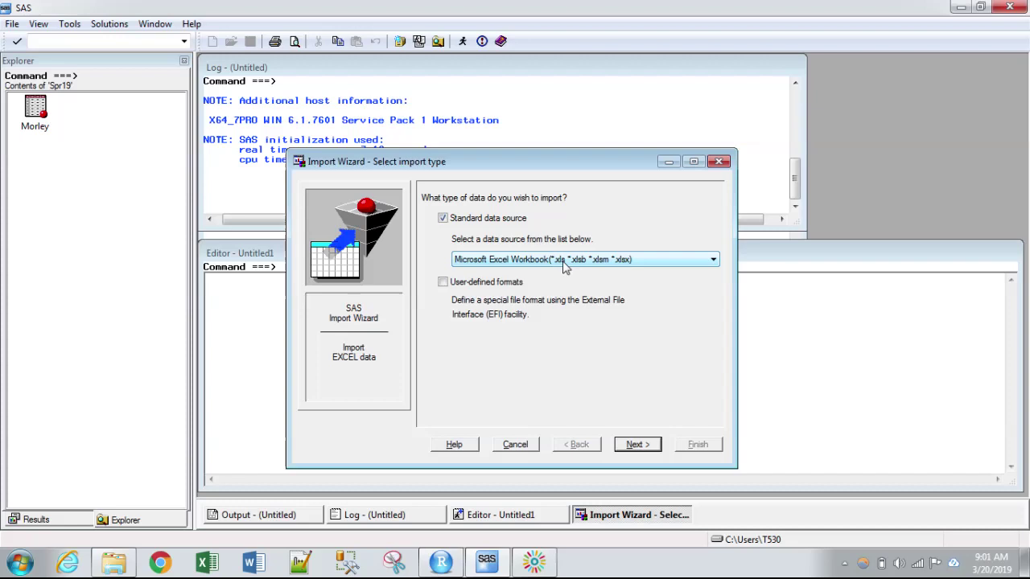
{"action": "left_click", "coordinate": [114, 561]}
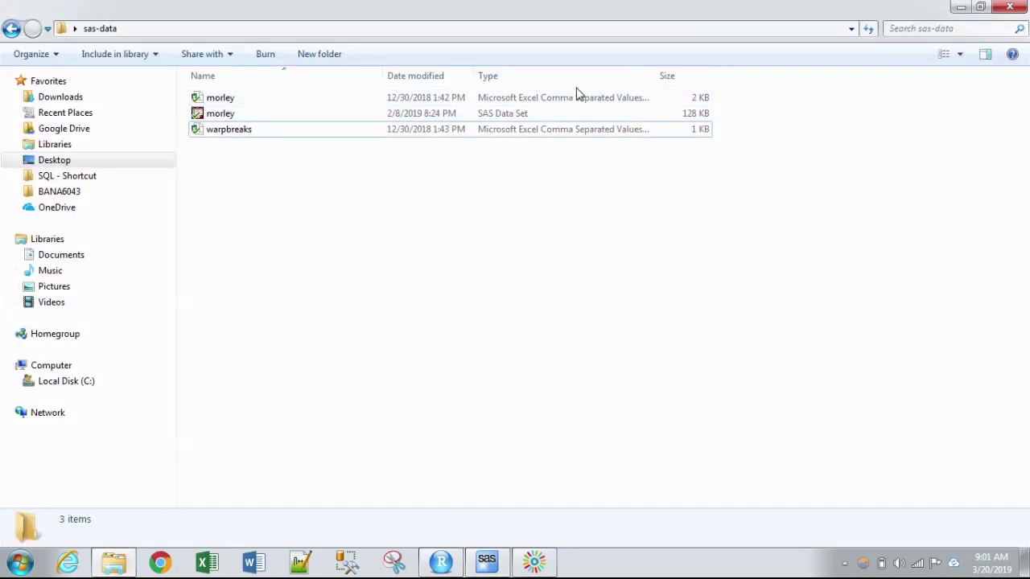
Check morley's Properties to confirm it is a .csv file, then return to SAS.
{"action": "right_click", "coordinate": [224, 101]}
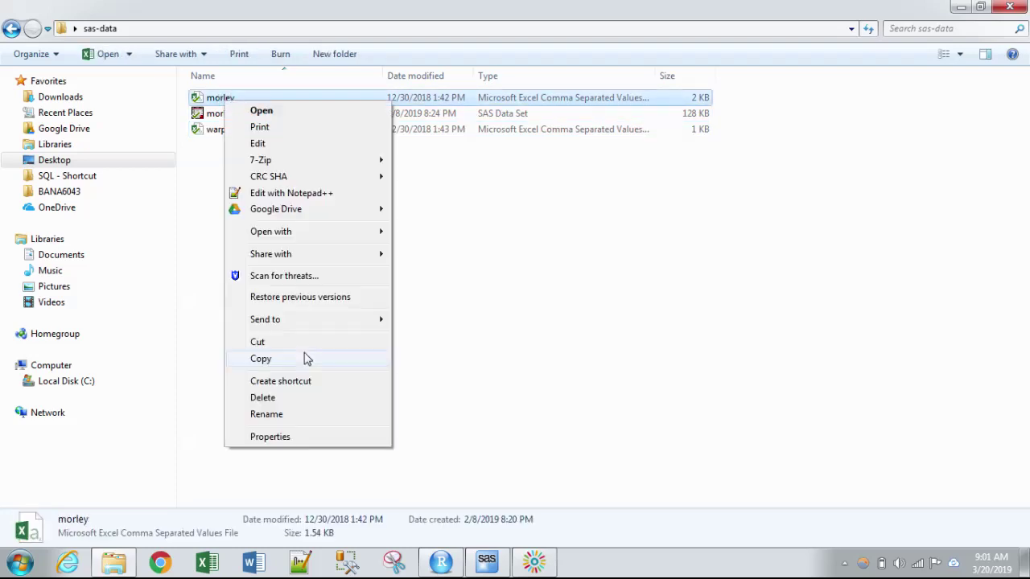
{"action": "left_click", "coordinate": [292, 435]}
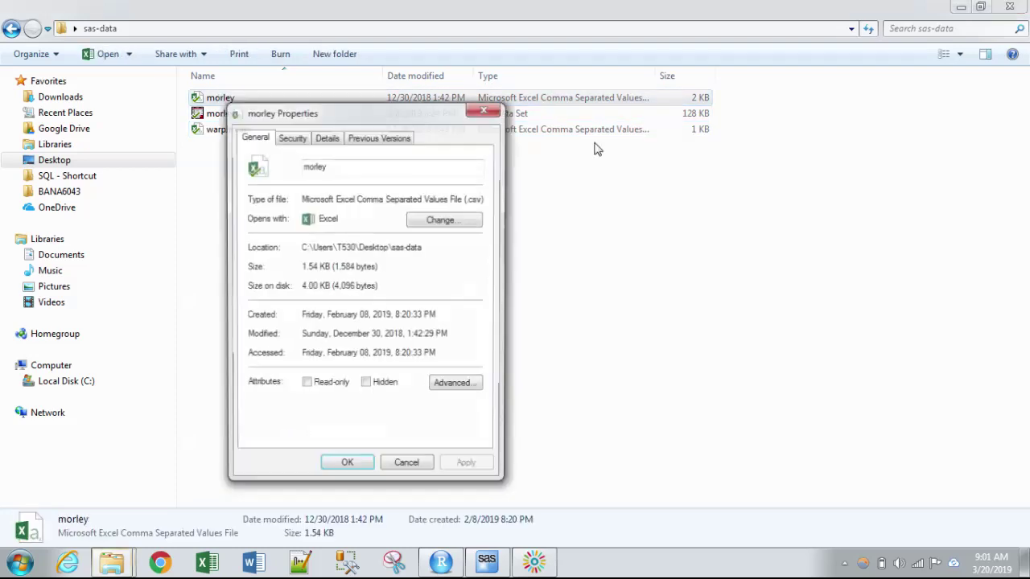
{"action": "double_click", "coordinate": [471, 203]}
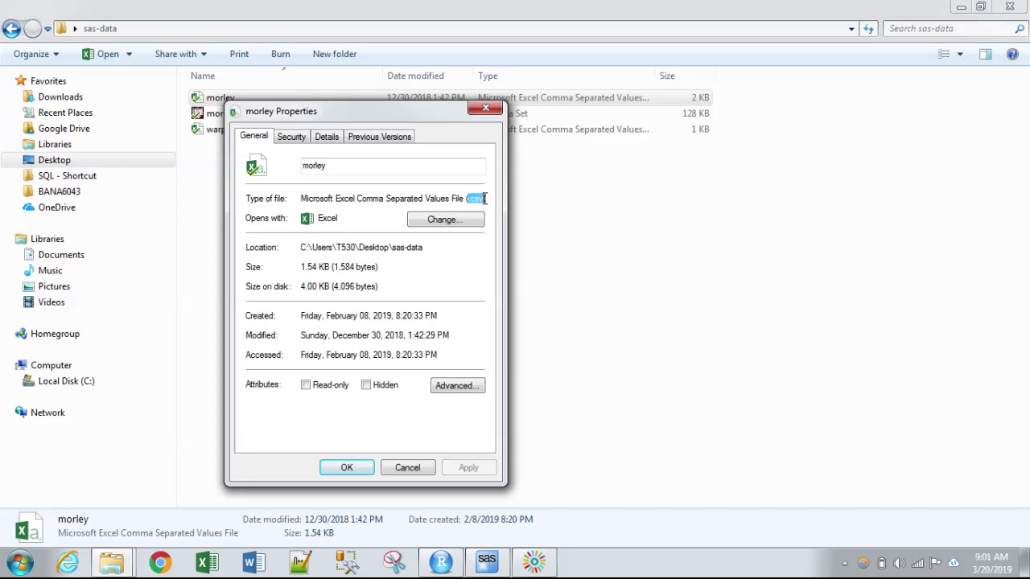
{"action": "left_click", "coordinate": [487, 108]}
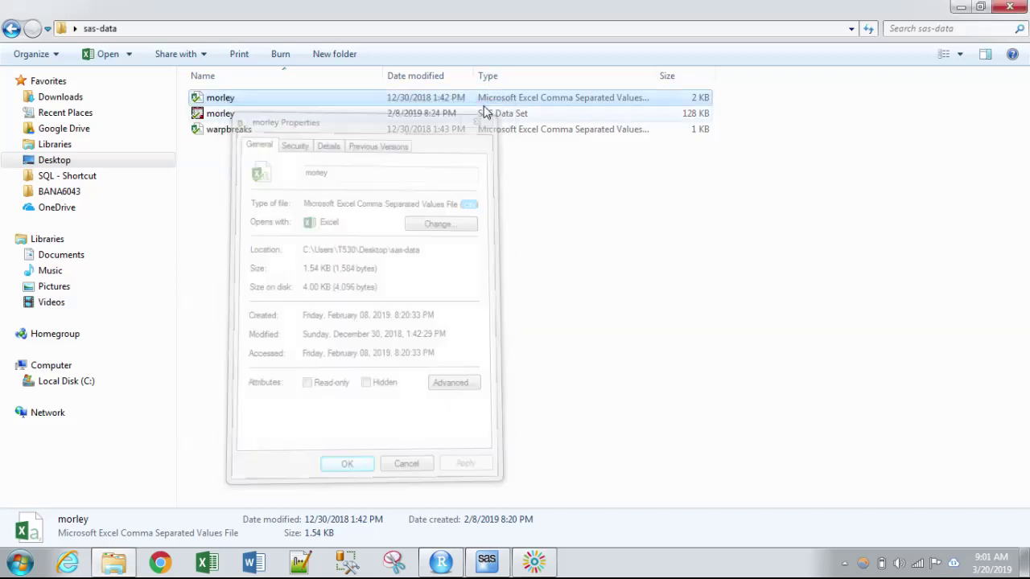
{"action": "left_click", "coordinate": [487, 565]}
Choose Comma Separated Values (*.csv) as the import data source and continue.
{"action": "left_click", "coordinate": [513, 260]}
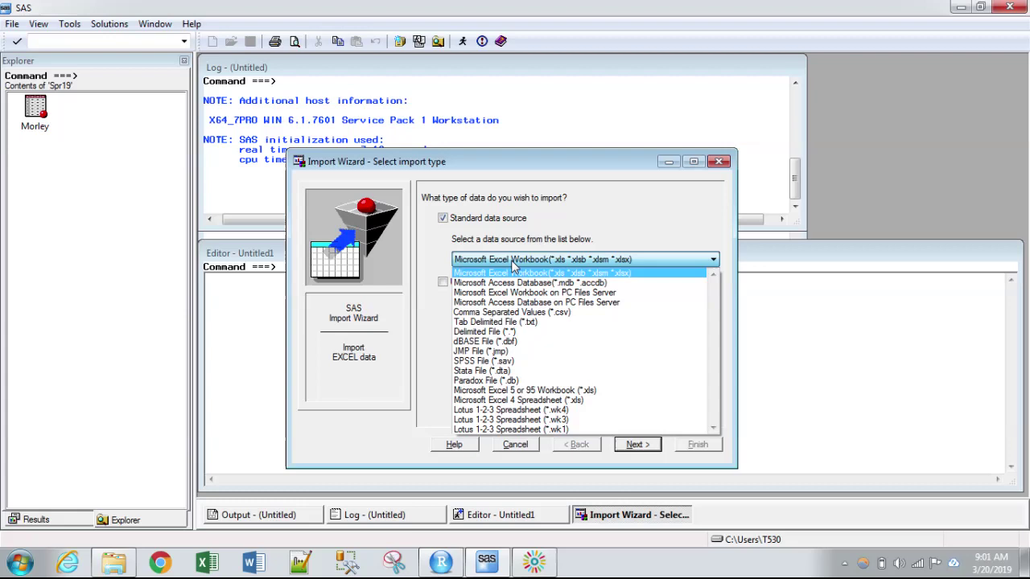
{"action": "left_click", "coordinate": [528, 314]}
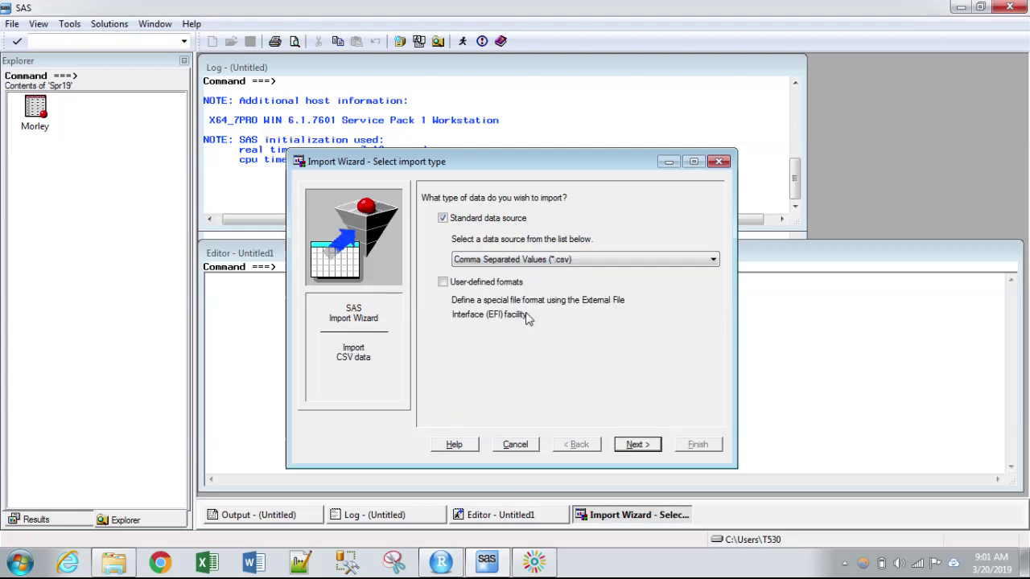
{"action": "left_click", "coordinate": [636, 445]}
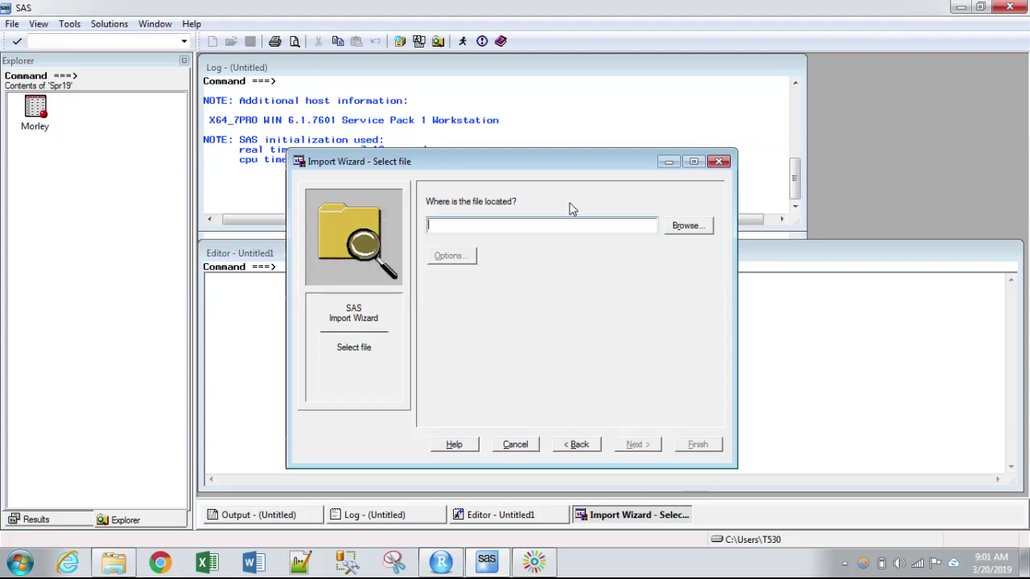
Browse to Desktop > sas-data > warpbreaks.csv as the file to import.
{"action": "left_click", "coordinate": [688, 226]}
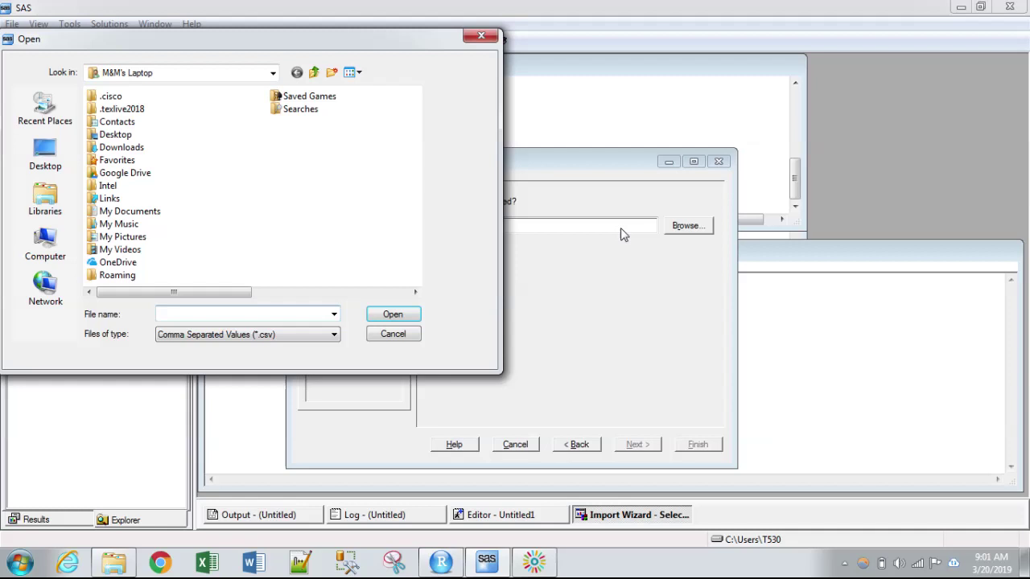
{"action": "double_click", "coordinate": [114, 136]}
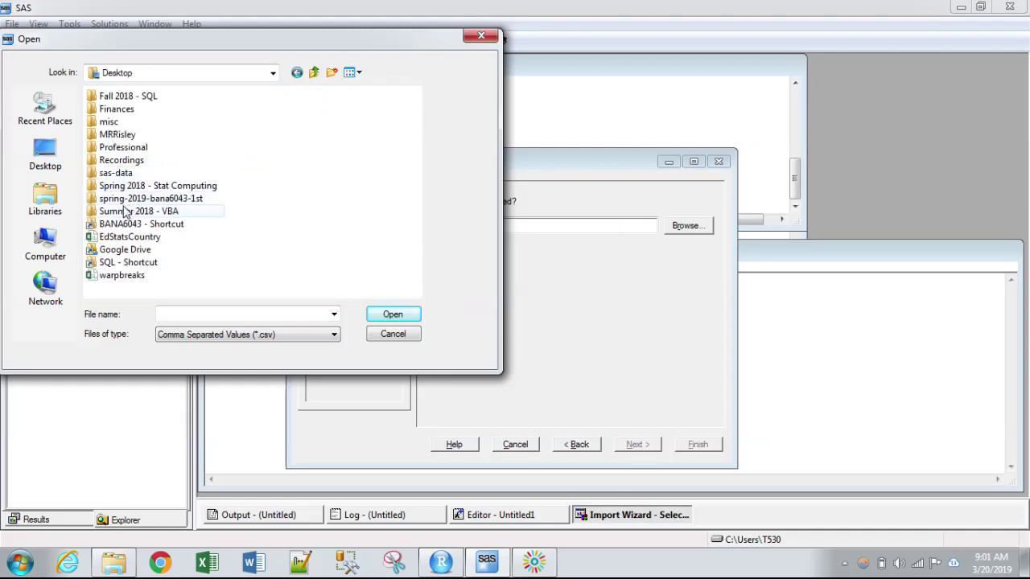
{"action": "double_click", "coordinate": [115, 173]}
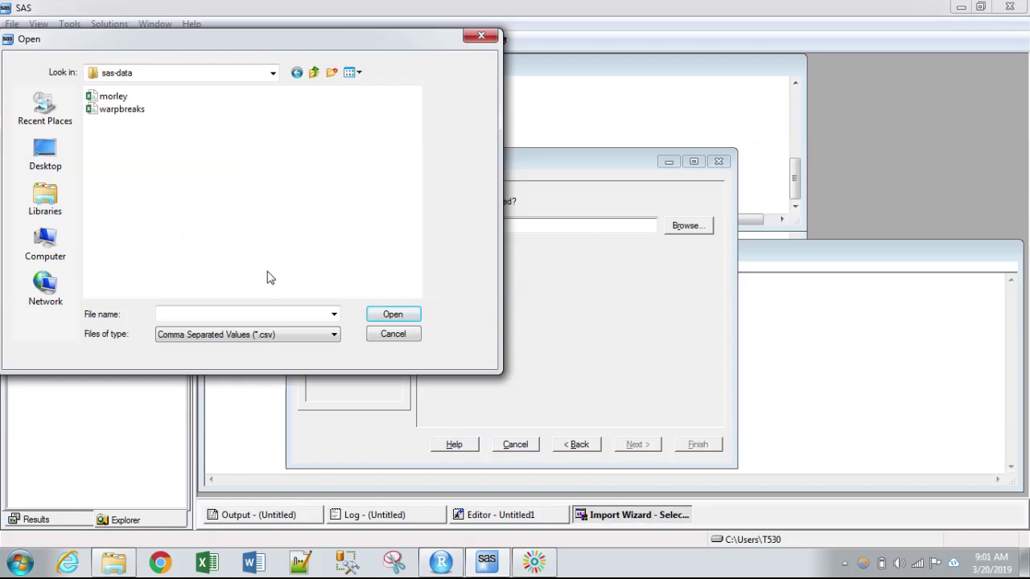
{"action": "left_click", "coordinate": [126, 110]}
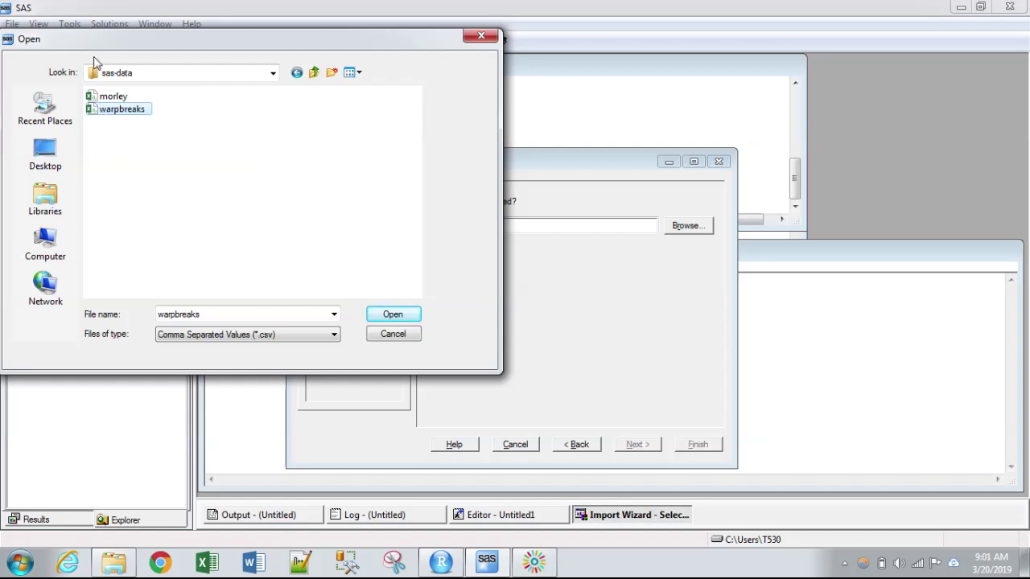
{"action": "left_click", "coordinate": [395, 315]}
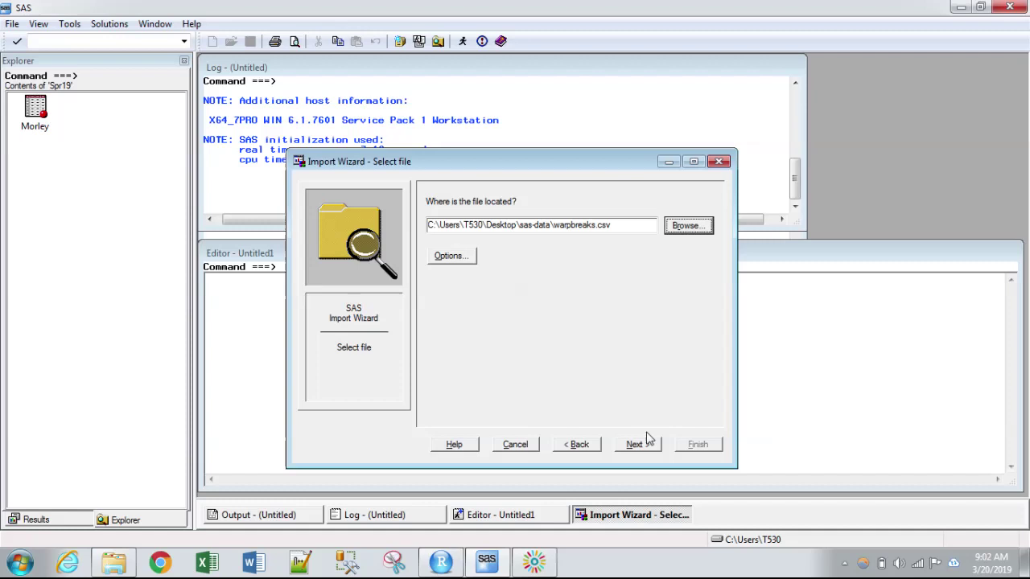
Set the import destination to library SPR19 with member name warpbreaks.
{"action": "left_click", "coordinate": [638, 445]}
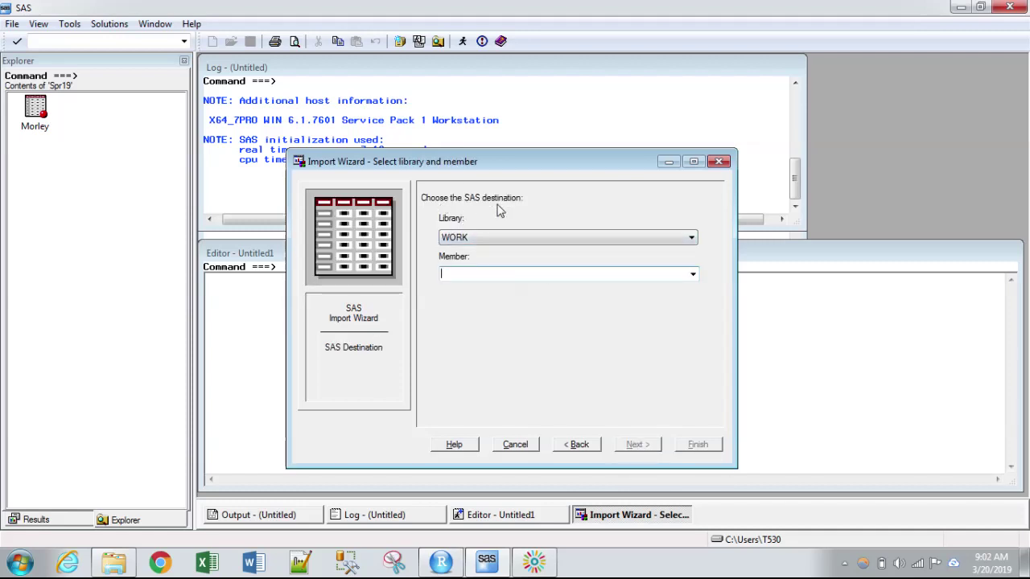
{"action": "left_click_drag", "start_coordinate": [526, 161], "coordinate": [526, 153]}
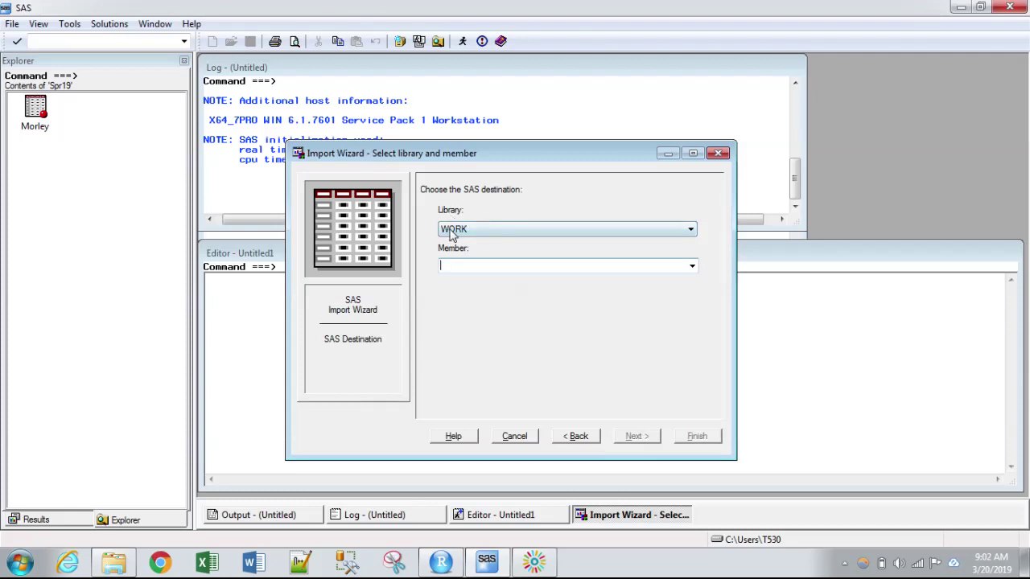
{"action": "left_click", "coordinate": [491, 233]}
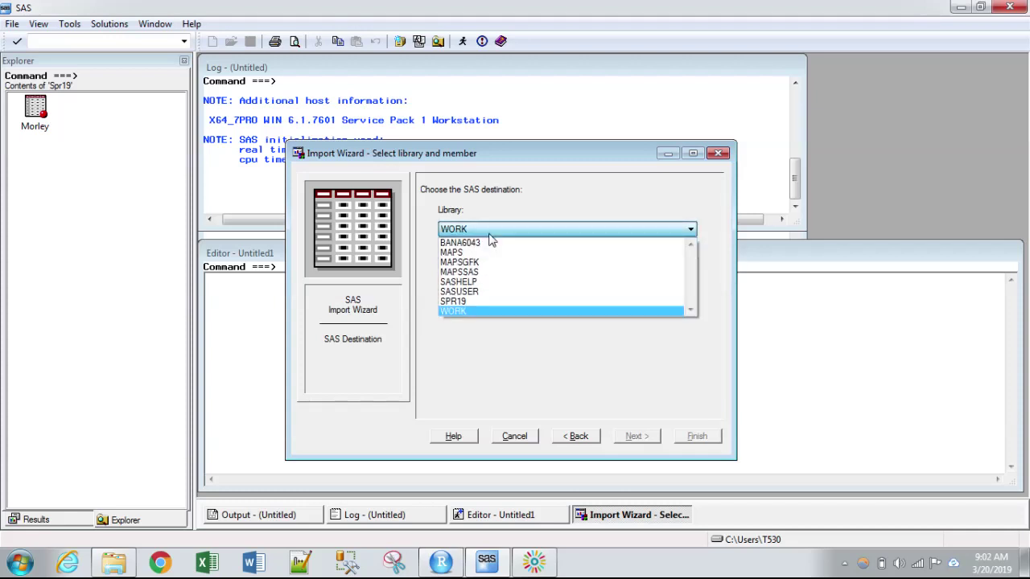
{"action": "left_click", "coordinate": [481, 302]}
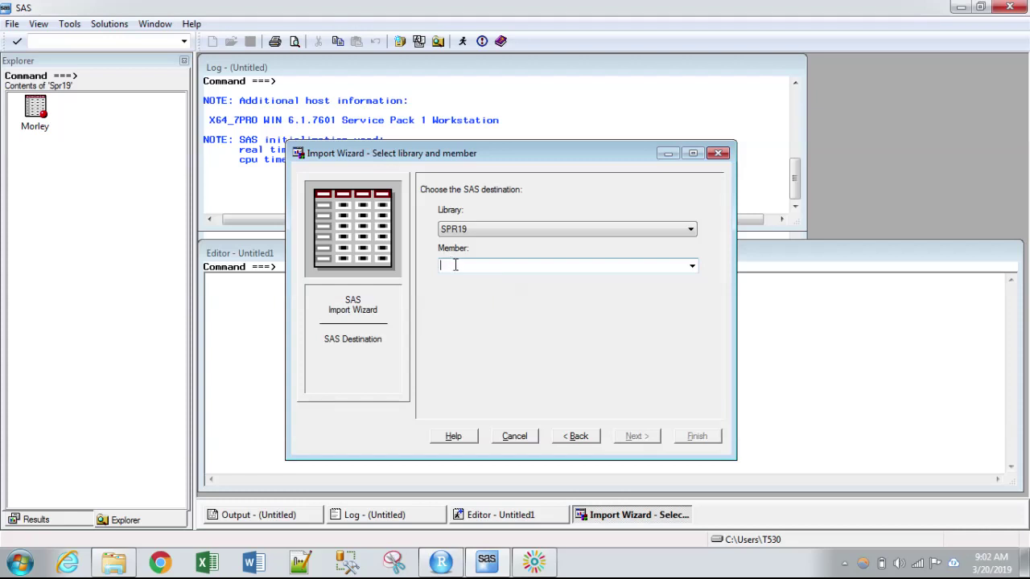
{"action": "type", "text": "warpbreaks"}
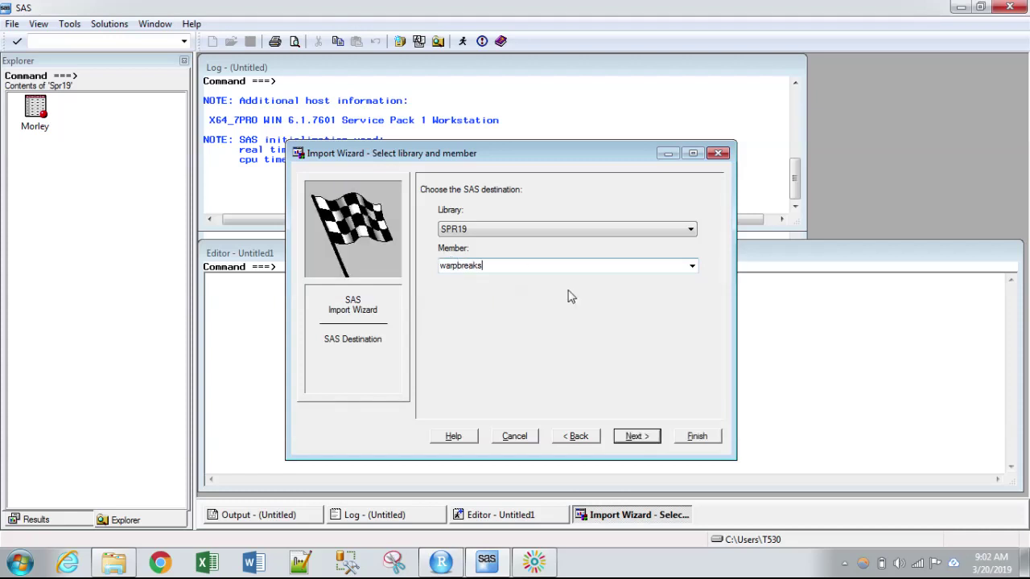
Advance to the optional PROC IMPORT statements step, leaving the filename blank.
{"action": "left_click", "coordinate": [635, 438]}
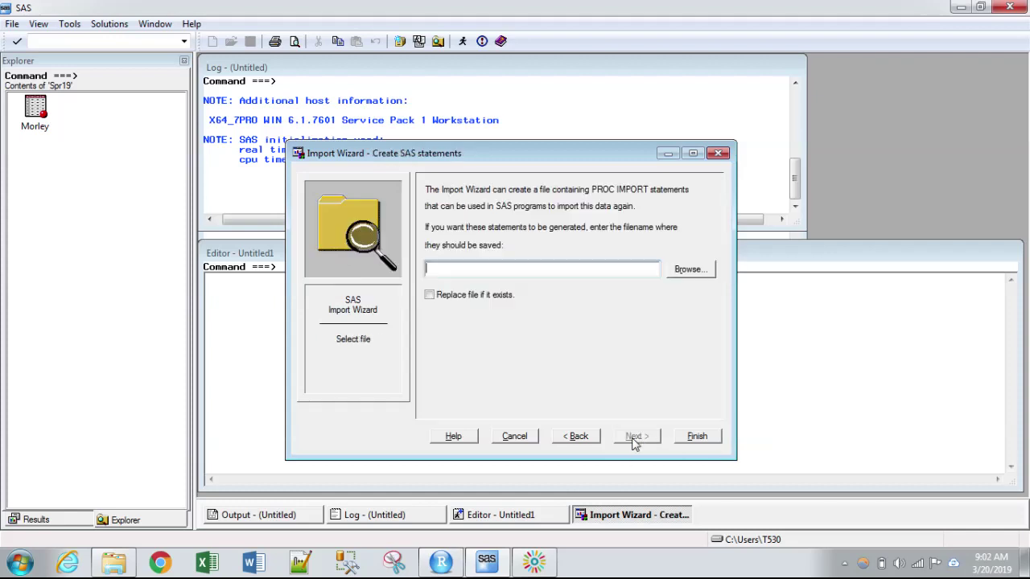
Finish the import and maximize the Log window.
{"action": "left_click", "coordinate": [697, 436]}
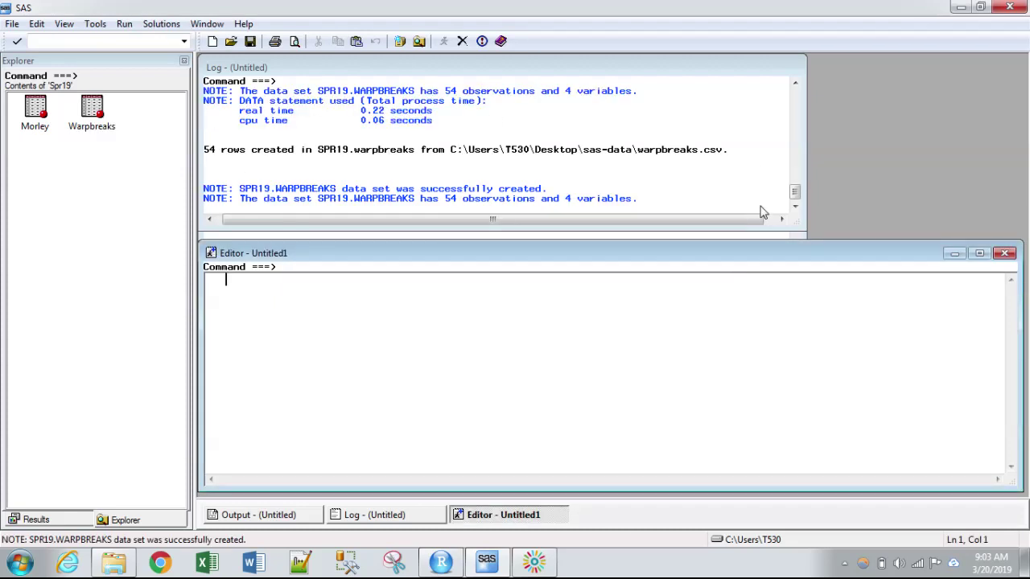
{"action": "left_click", "coordinate": [744, 79]}
{"action": "left_click_drag", "start_coordinate": [765, 111], "coordinate": [802, 269]}
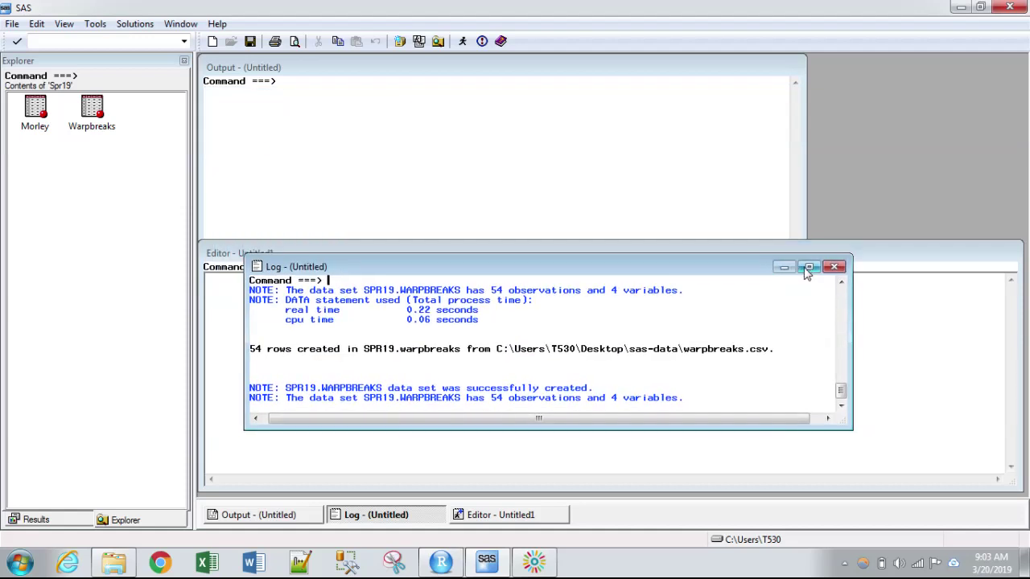
{"action": "left_click", "coordinate": [807, 270]}
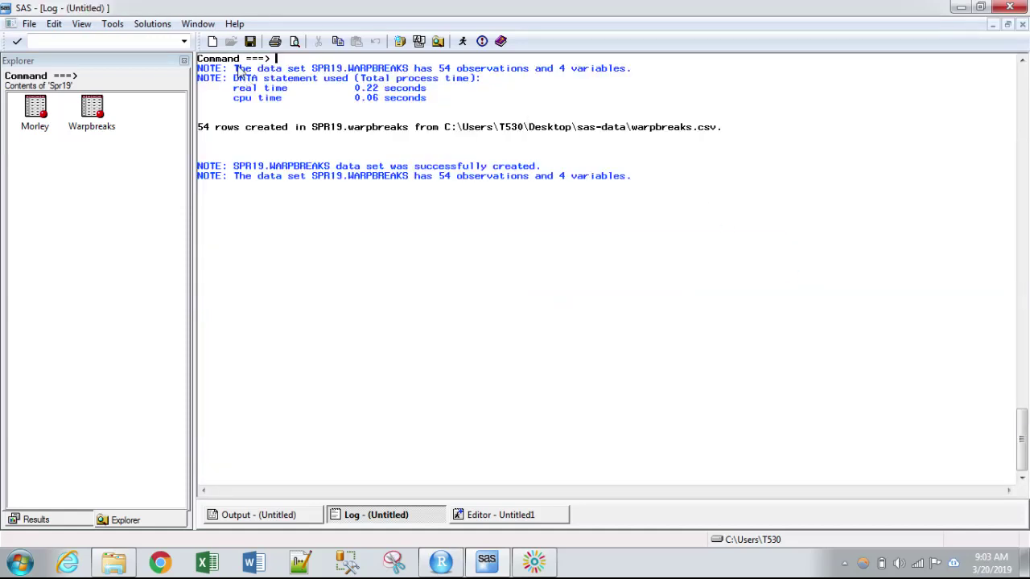
Highlight the log NOTE showing SPR19.WARPBREAKS with 54 observations and 4 variables.
{"action": "left_click_drag", "start_coordinate": [233, 69], "coordinate": [634, 76]}
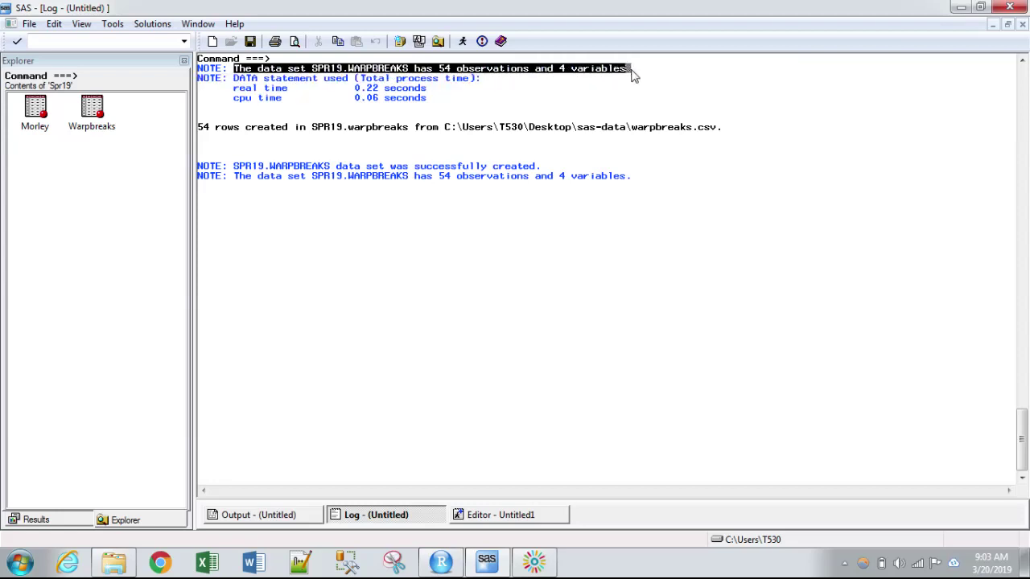
{"action": "left_click", "coordinate": [586, 84]}
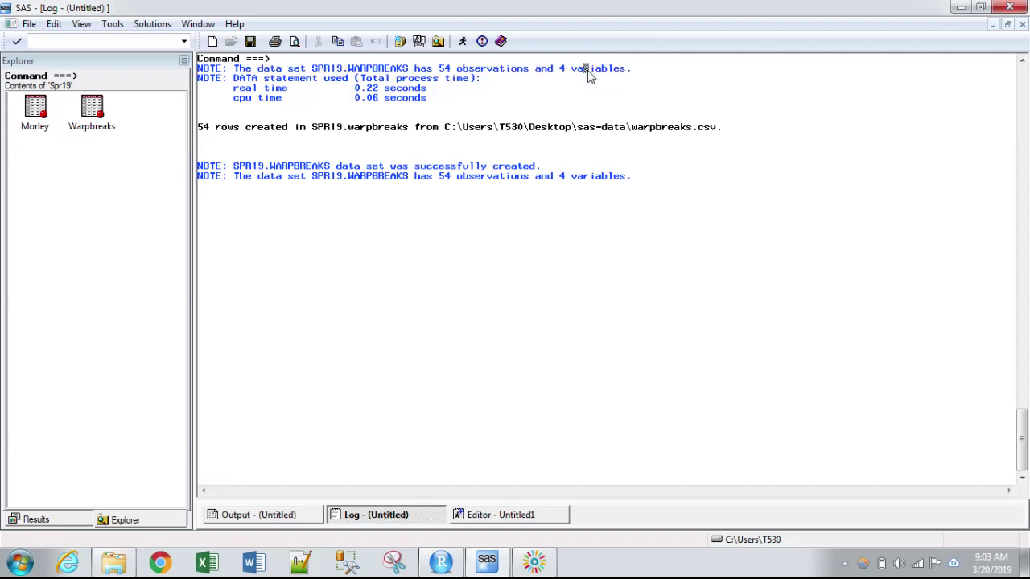
{"action": "left_click", "coordinate": [564, 71]}
{"action": "left_click", "coordinate": [95, 112]}
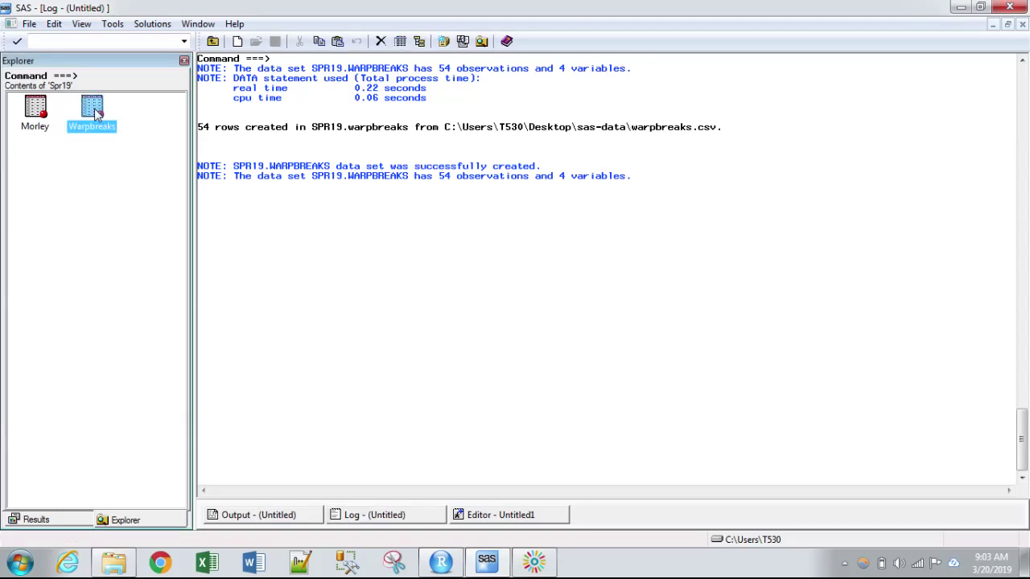